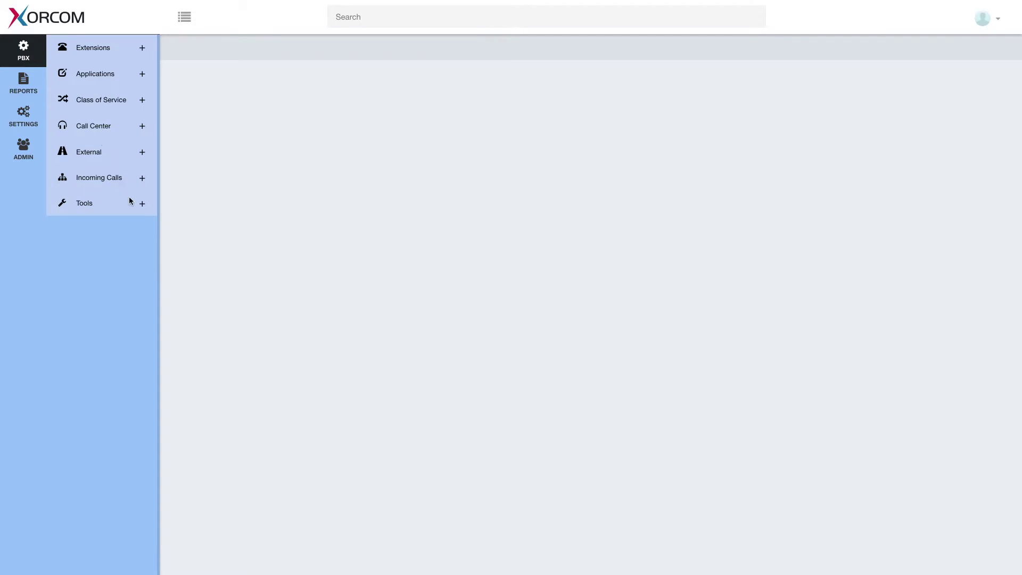
Expand the Tools section of the PBX sidebar to show Phonebook and the other utilities.
left_click(142, 208)
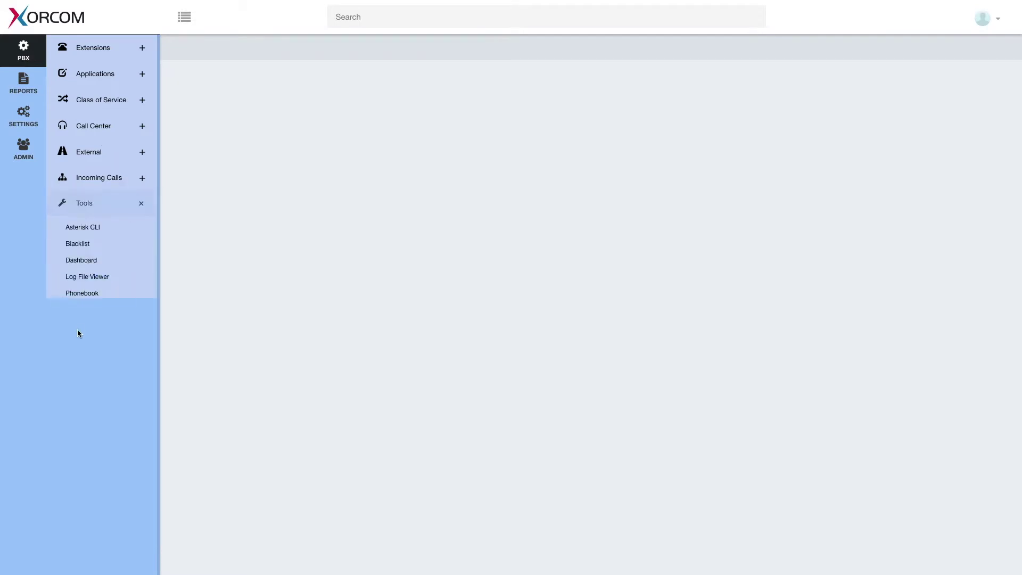
Open the Extensions phonebook from Tools > Phonebook to display its 867 contacts.
left_click(84, 296)
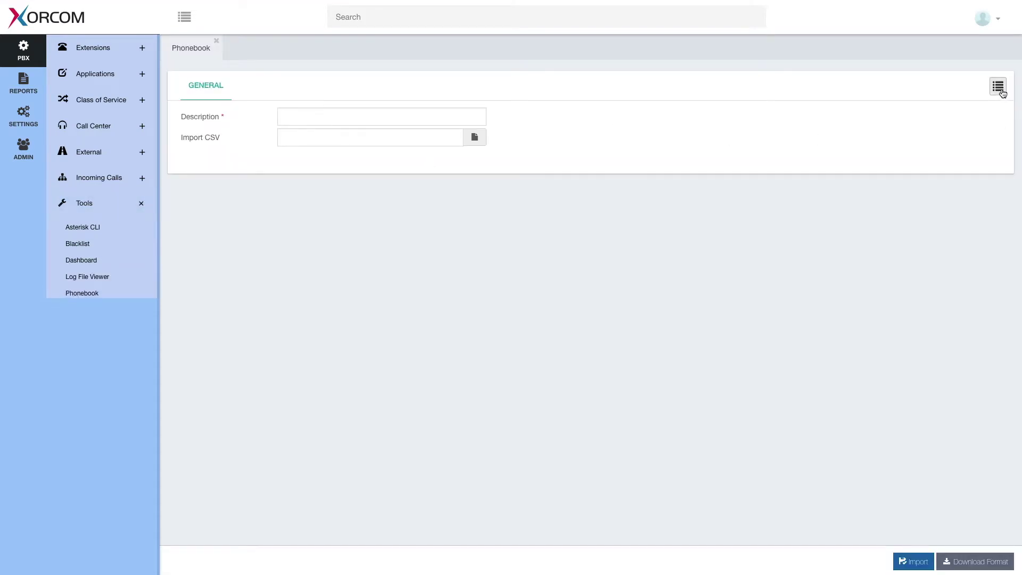
left_click(998, 86)
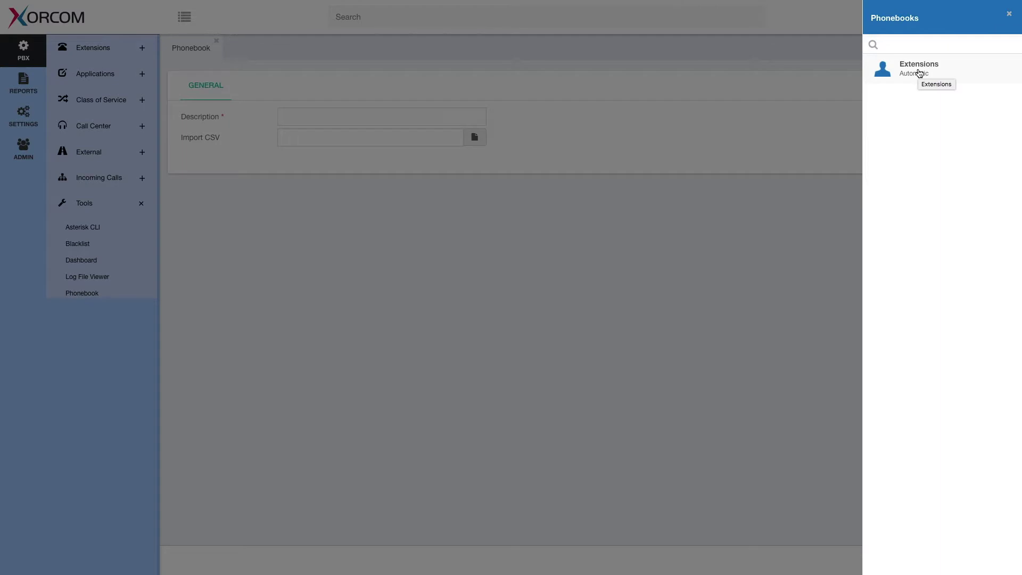
left_click(919, 69)
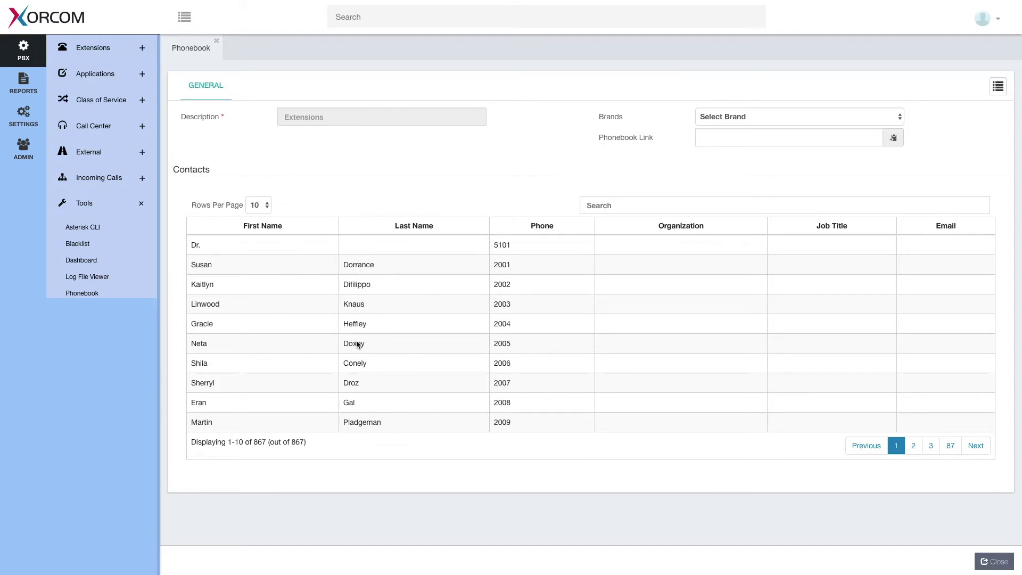
left_click(264, 209)
Show 100 contacts per page and scroll through the Extensions contacts table.
left_click(267, 235)
scroll(328, 267, "down", 9)
scroll(328, 269, "down", 10)
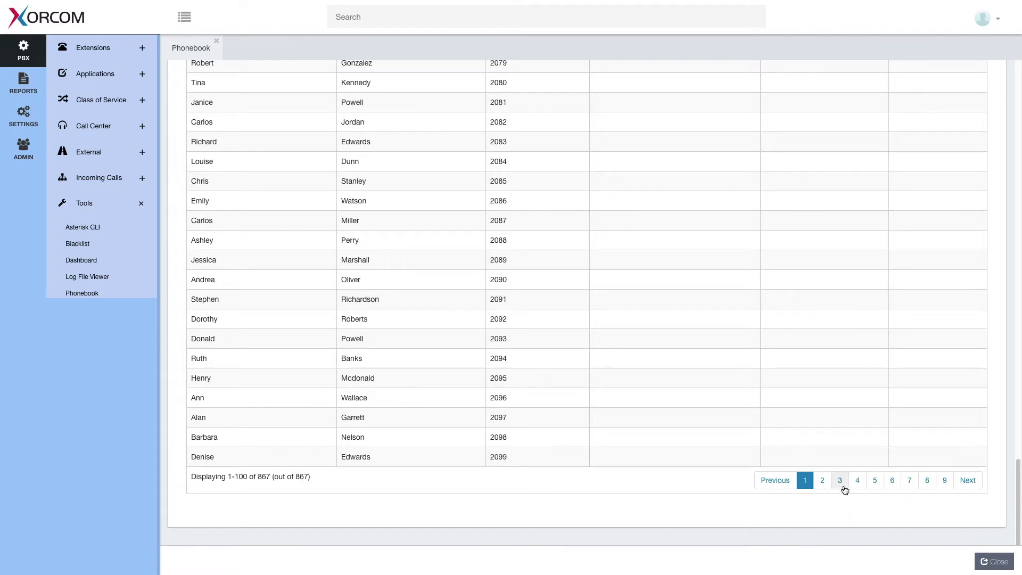
scroll(905, 475, "up", 9)
scroll(905, 475, "up", 5)
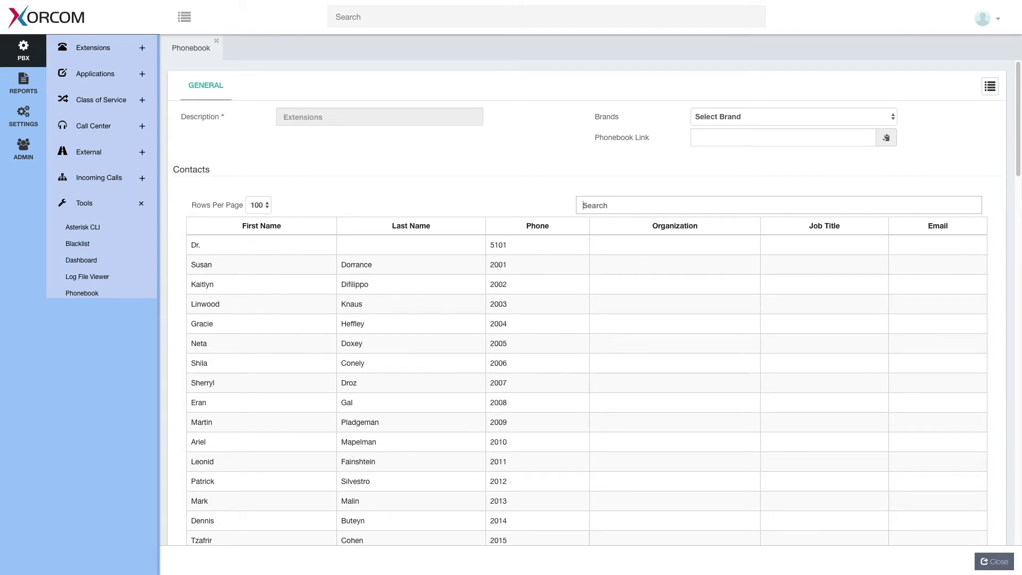
Search the contacts for 'agent' and 'susan', then clear the search to list everyone.
type("agent")
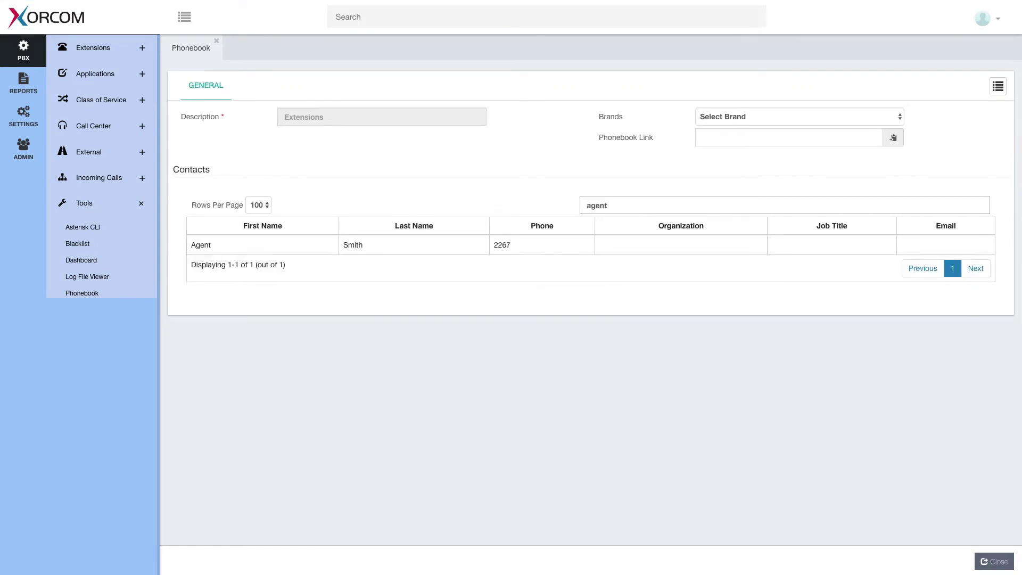
key("BackSpace")
key("BackSpace")
key("BackSpace")
type("su")
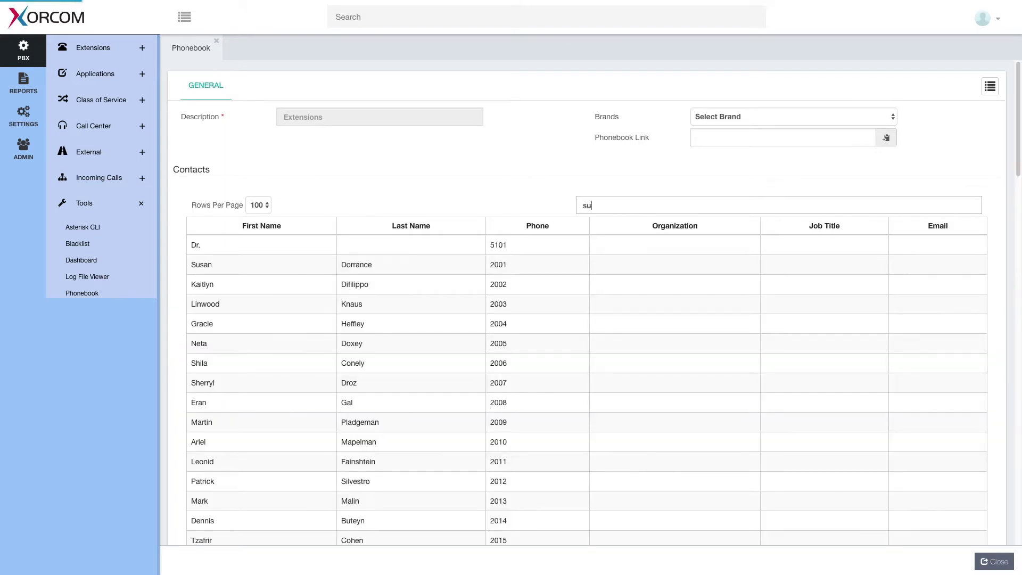
type("san")
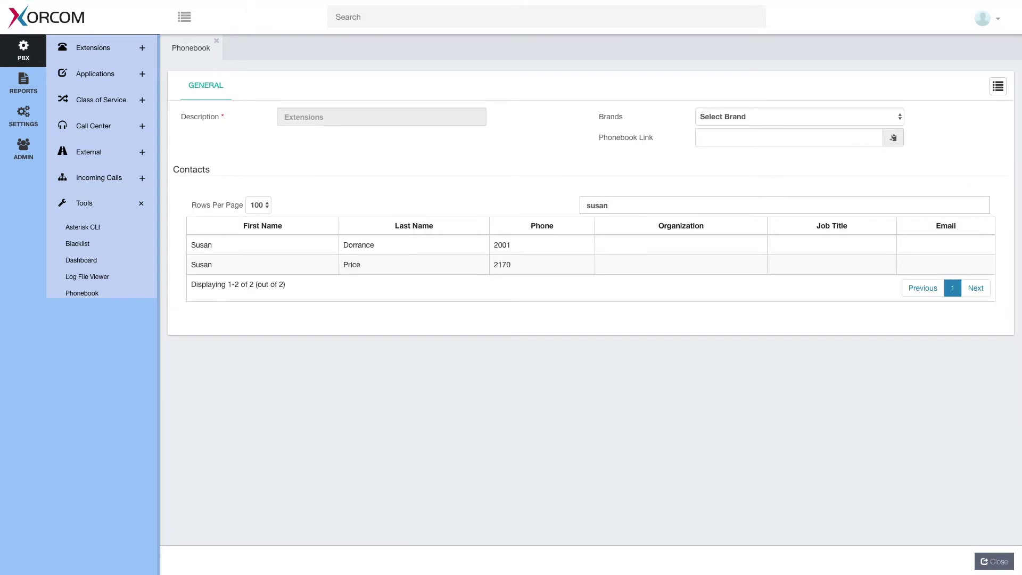
double_click(658, 207)
key("BackSpace")
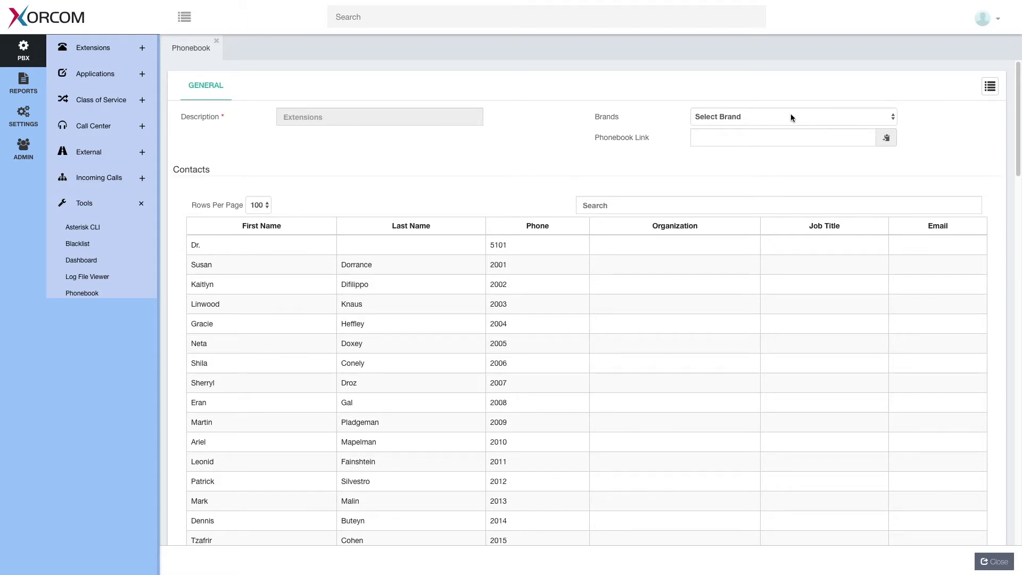
Choose Yealink as the phonebook brand and copy the generated Phonebook Link.
left_click(714, 116)
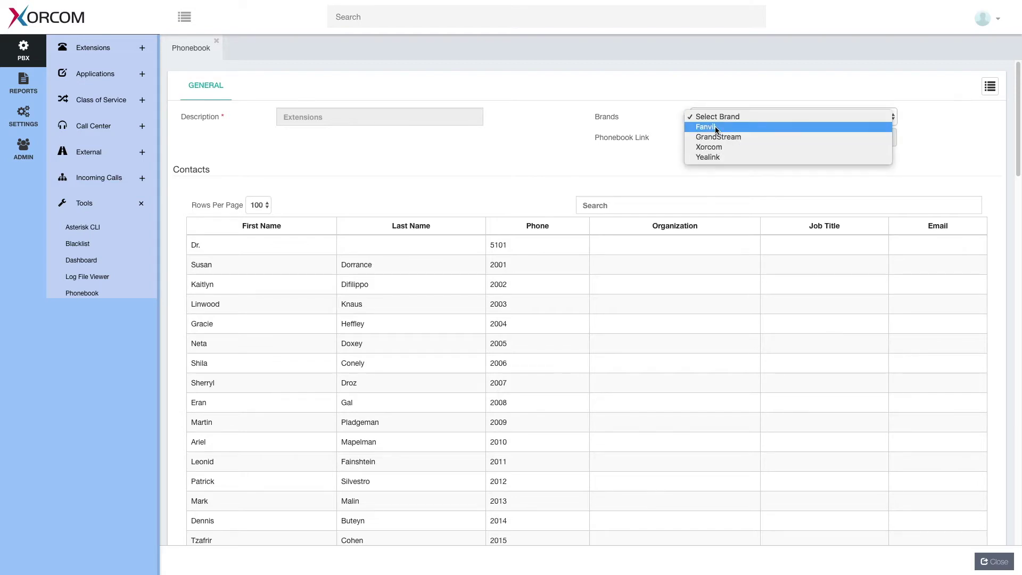
left_click(713, 158)
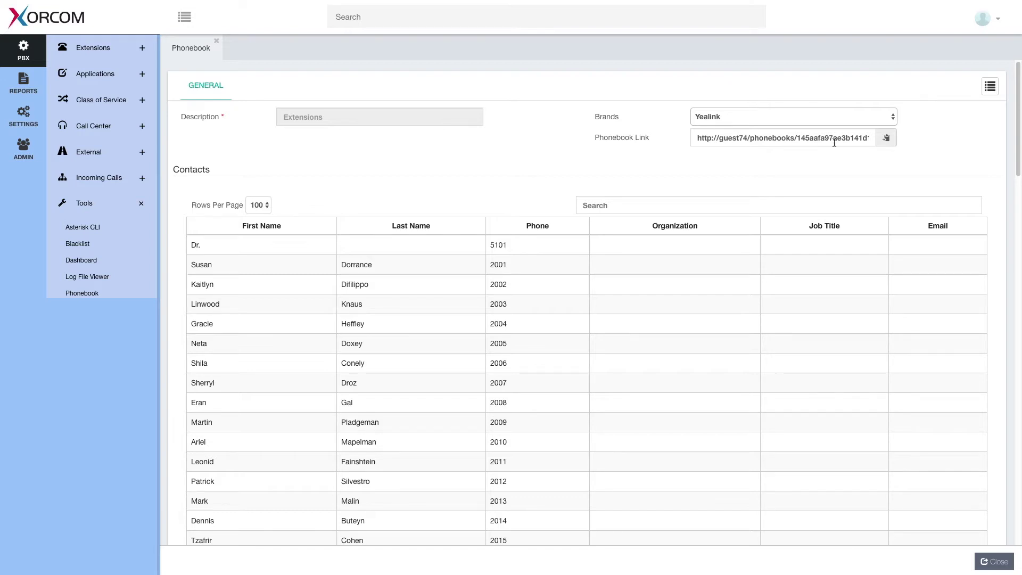
left_click(886, 138)
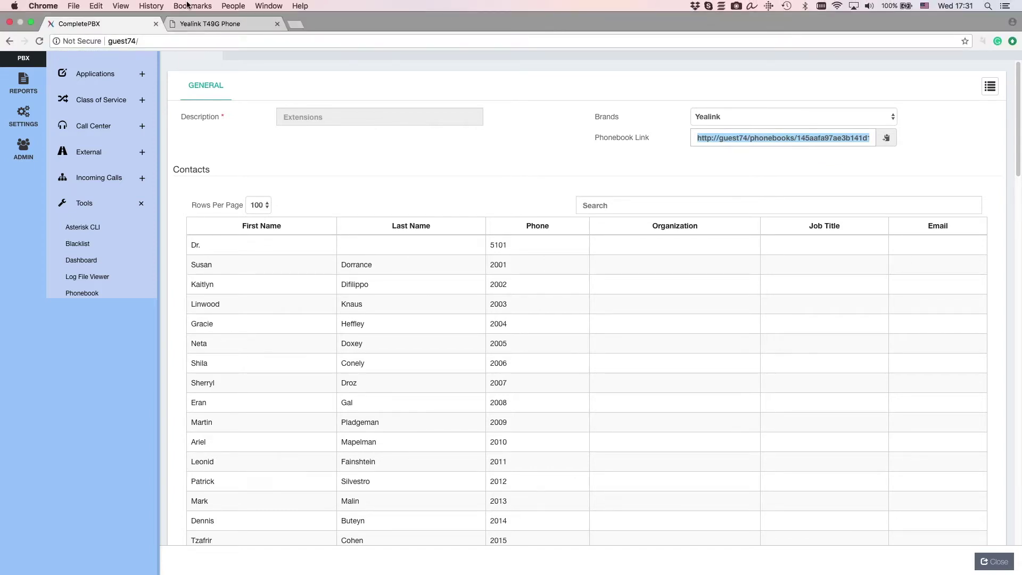
Save the copied link as remote phone book 1's URL with display name 'Internal'.
left_click(218, 27)
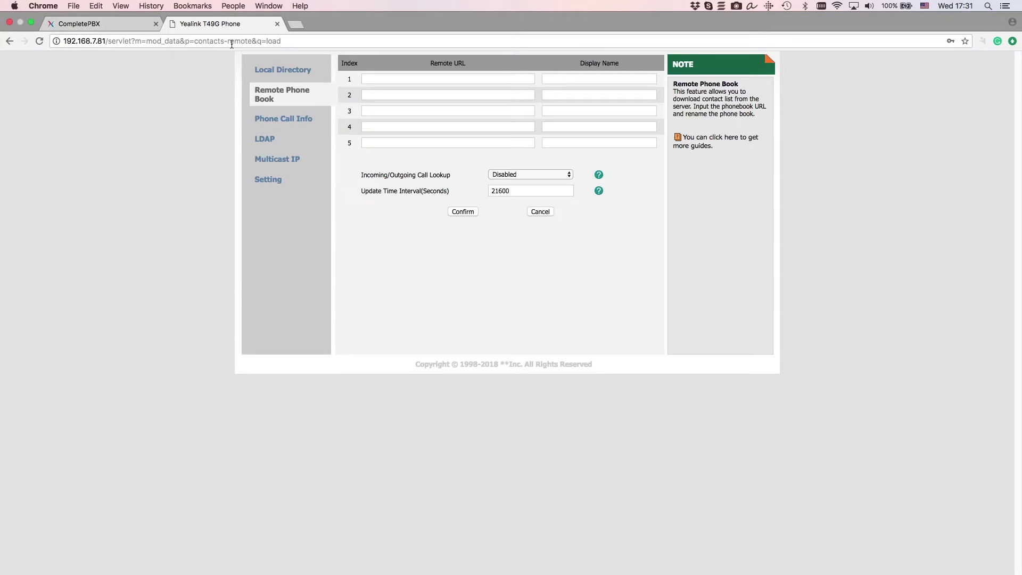
left_click(407, 83)
key("ctrl+v")
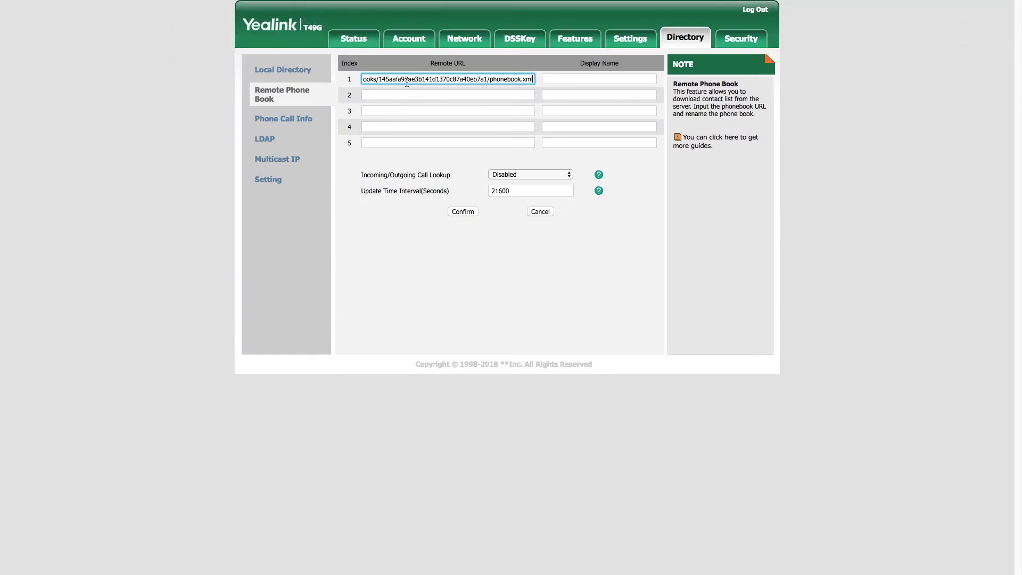
left_click(576, 79)
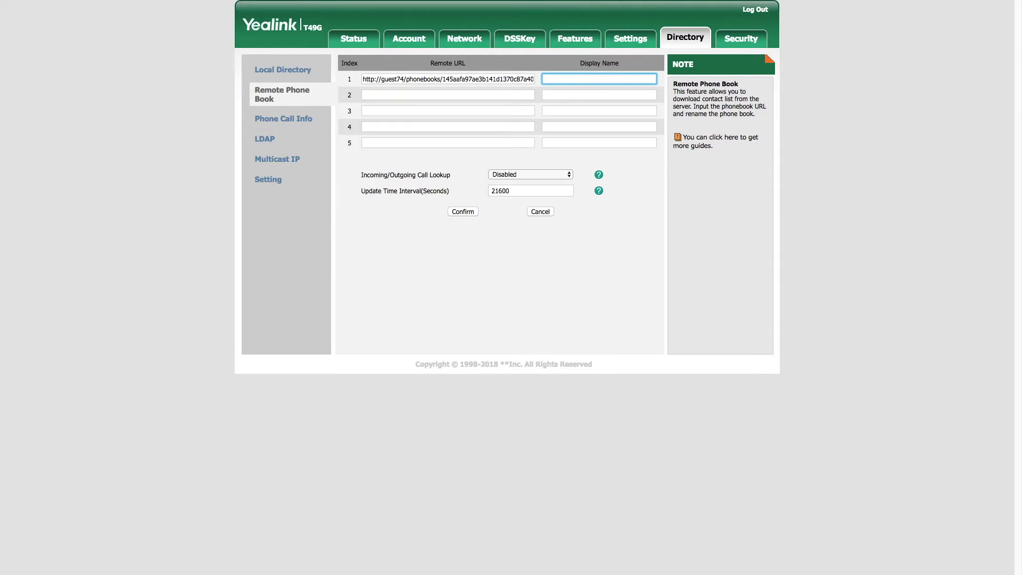
type("Interan")
type("nal")
left_click(458, 211)
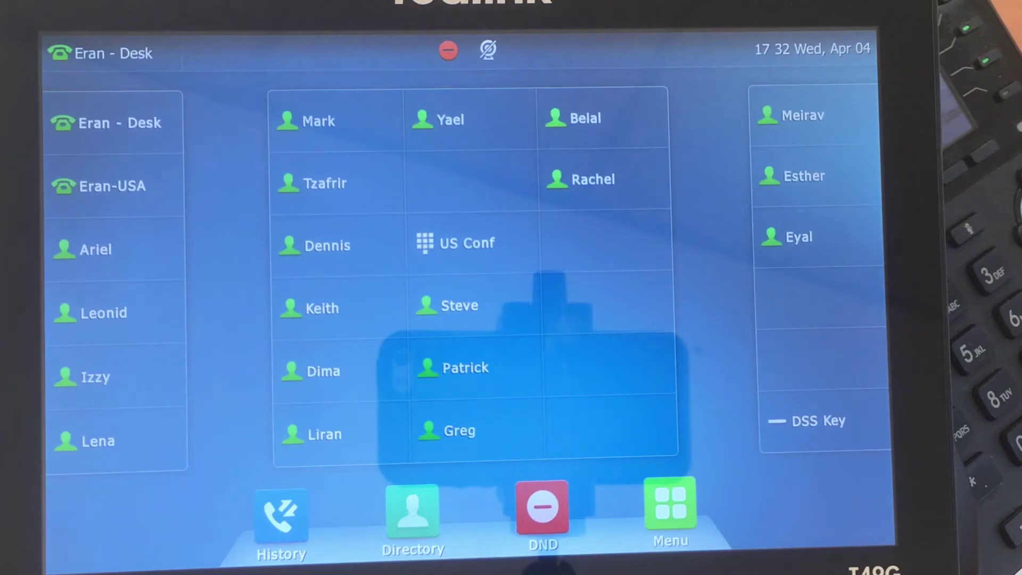
Search the Internal remote phone book for 'age' and call Agent Smith.
left_click(412, 511)
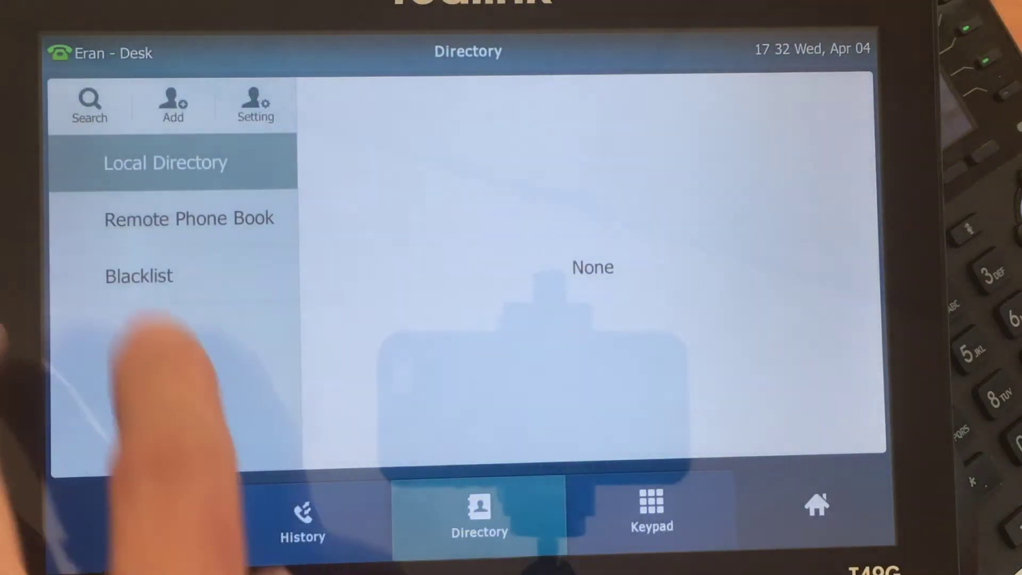
left_click(171, 218)
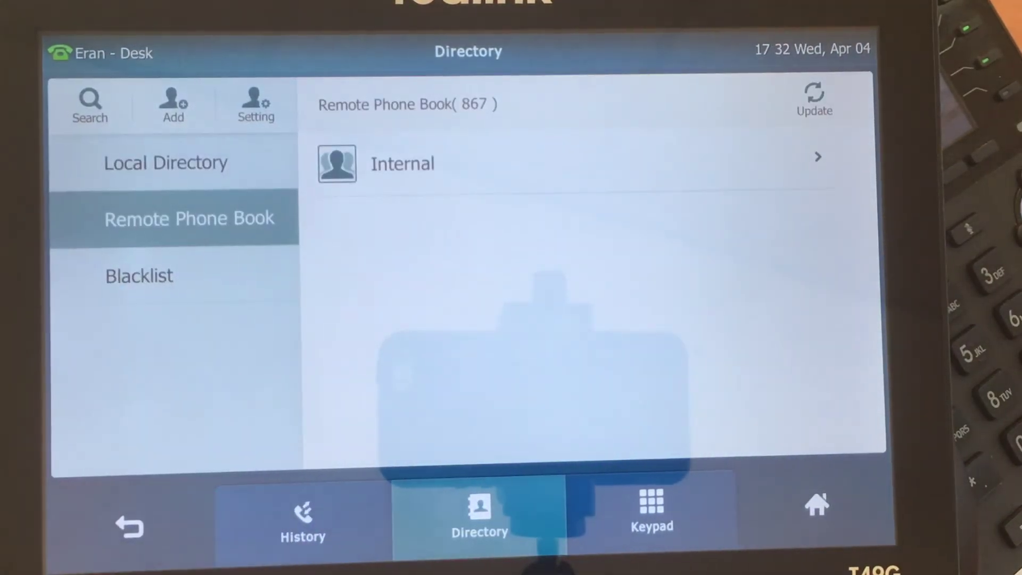
left_click(420, 160)
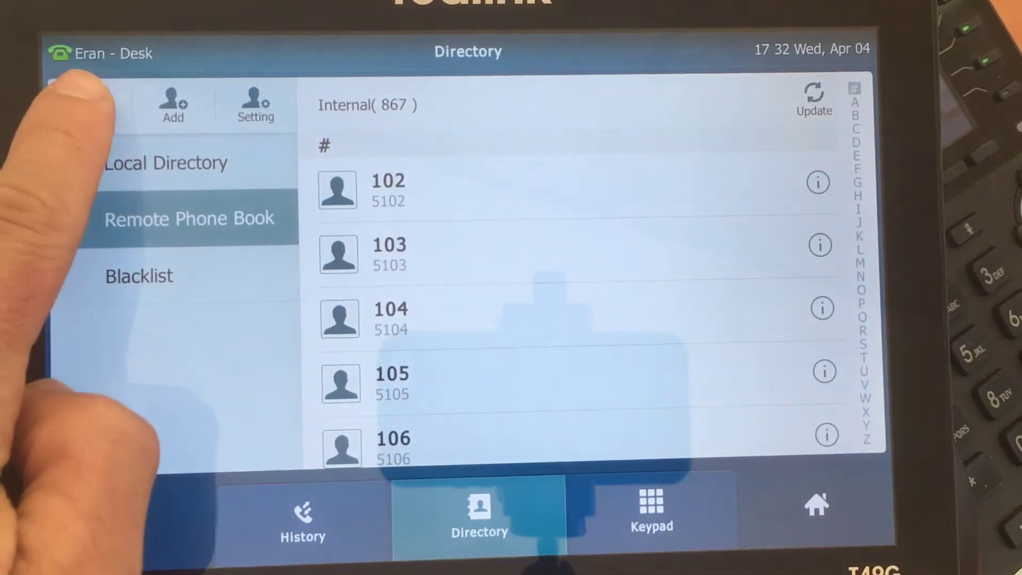
left_click(86, 102)
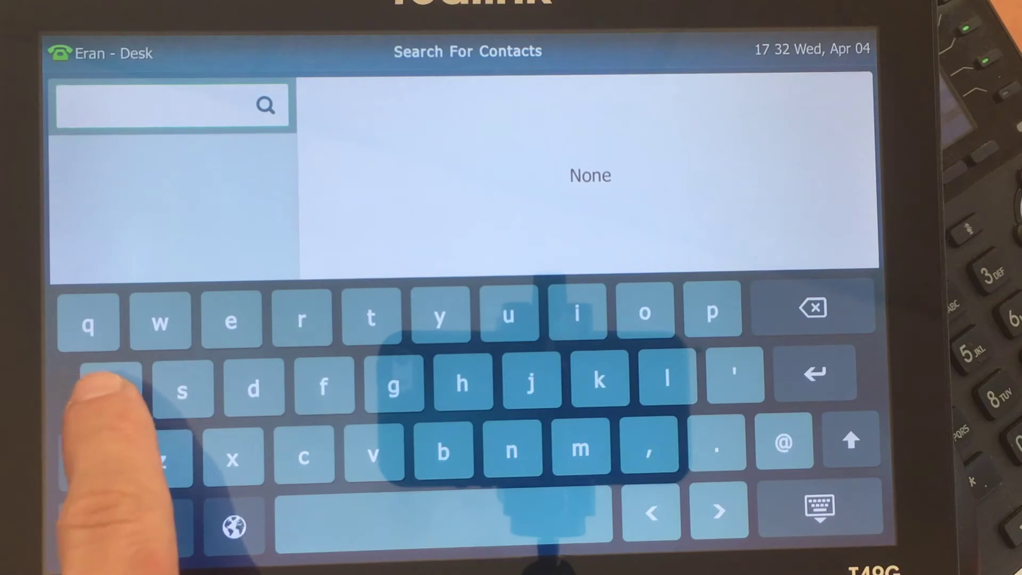
type("ag")
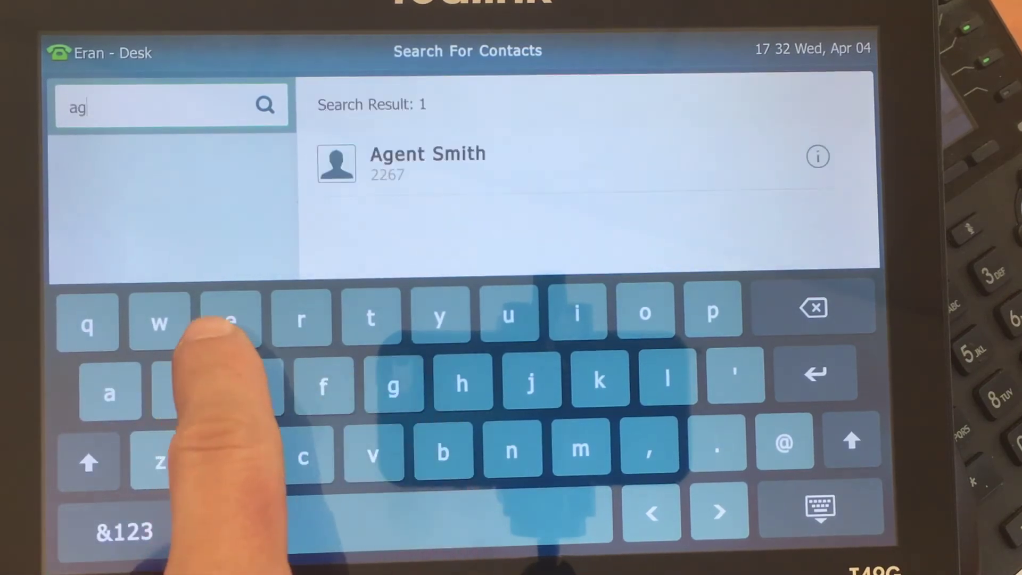
type("e")
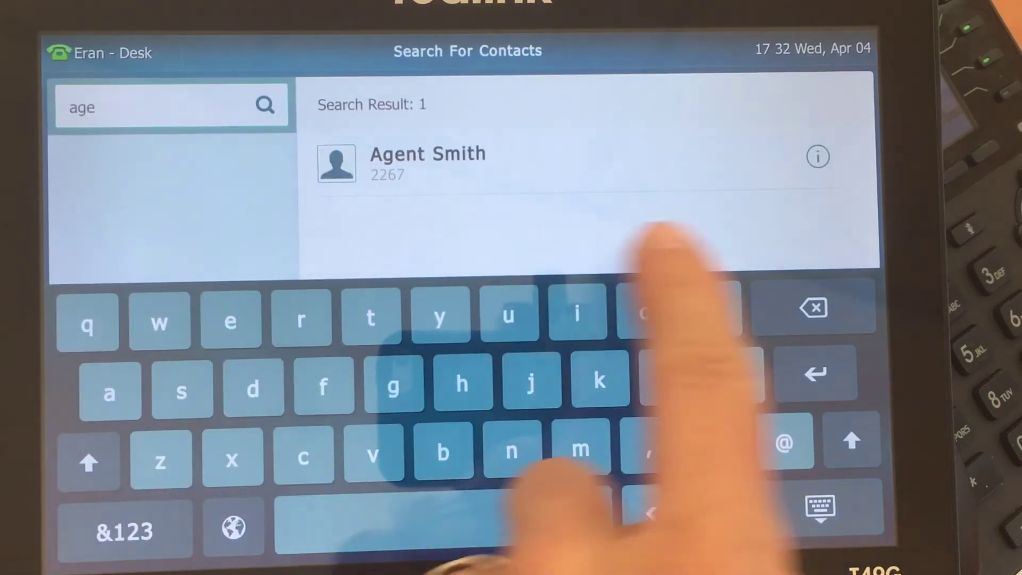
left_click(822, 157)
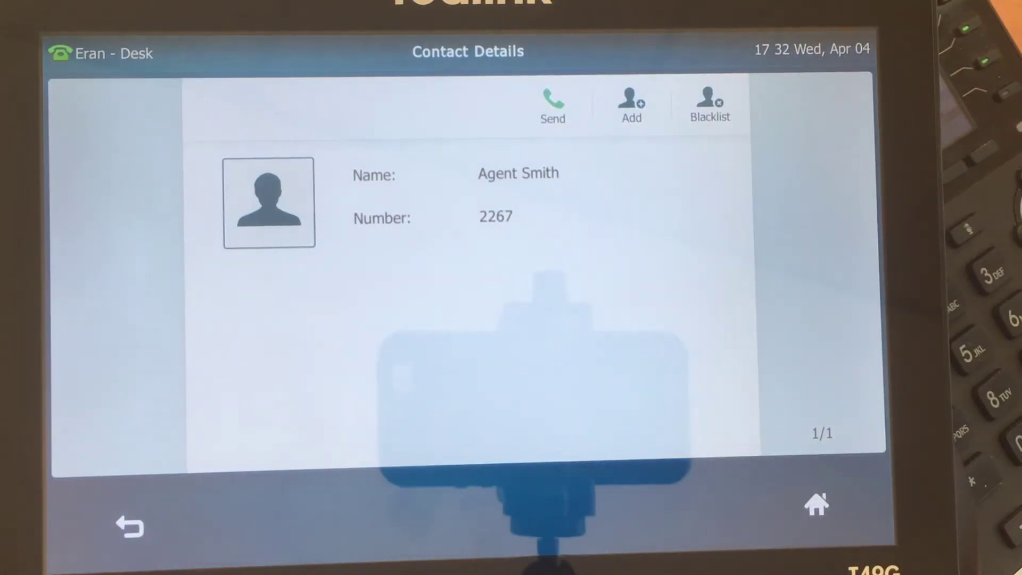
left_click(552, 101)
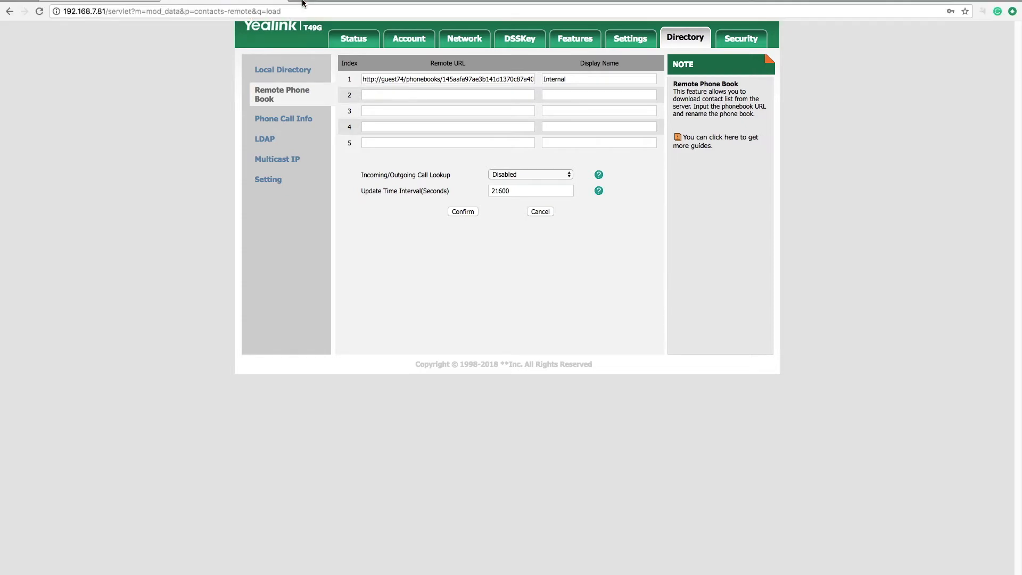
Return to the CompletePBX tab and close the Extensions phonebook to start a new one.
left_click(101, 23)
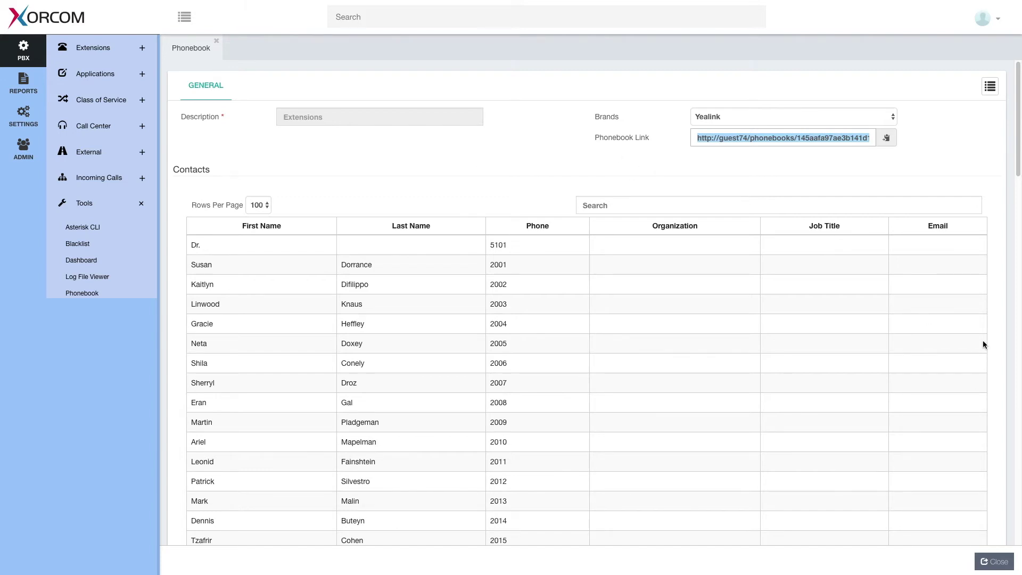
left_click(990, 560)
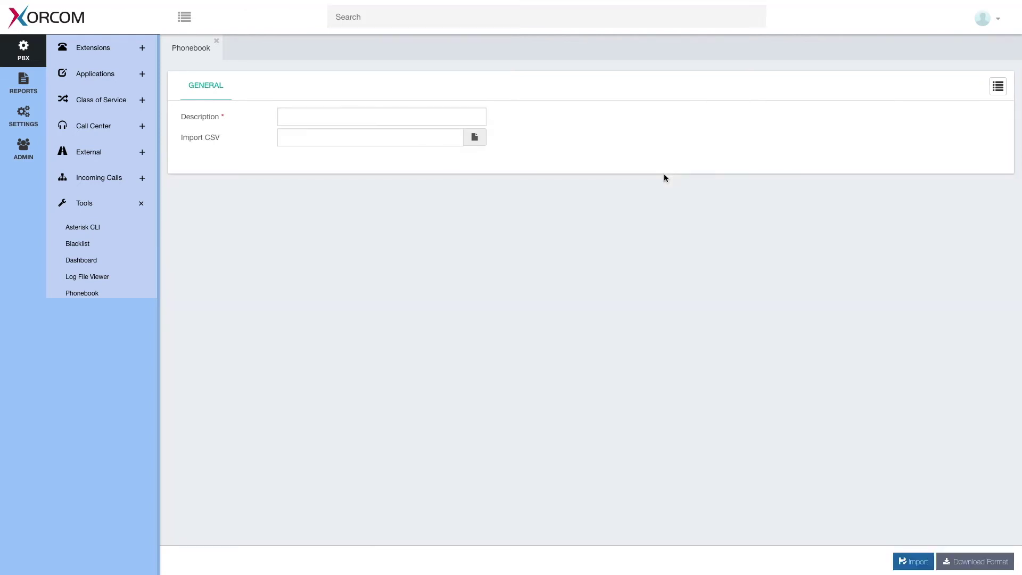
Describe the new phonebook as 'Company Contacts' and download the CSV contacts template.
left_click(420, 115)
type("Company ")
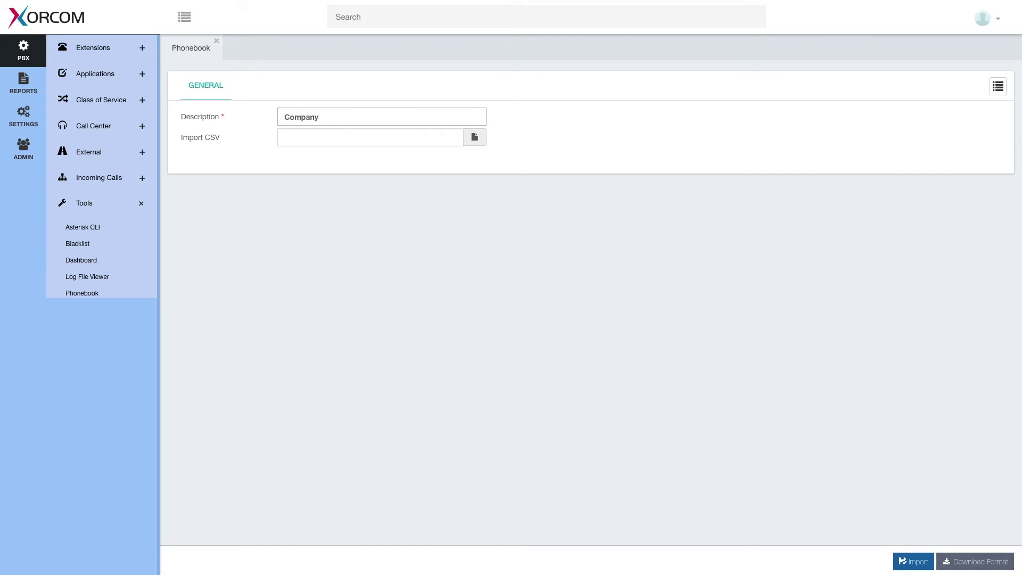
type("Contacts")
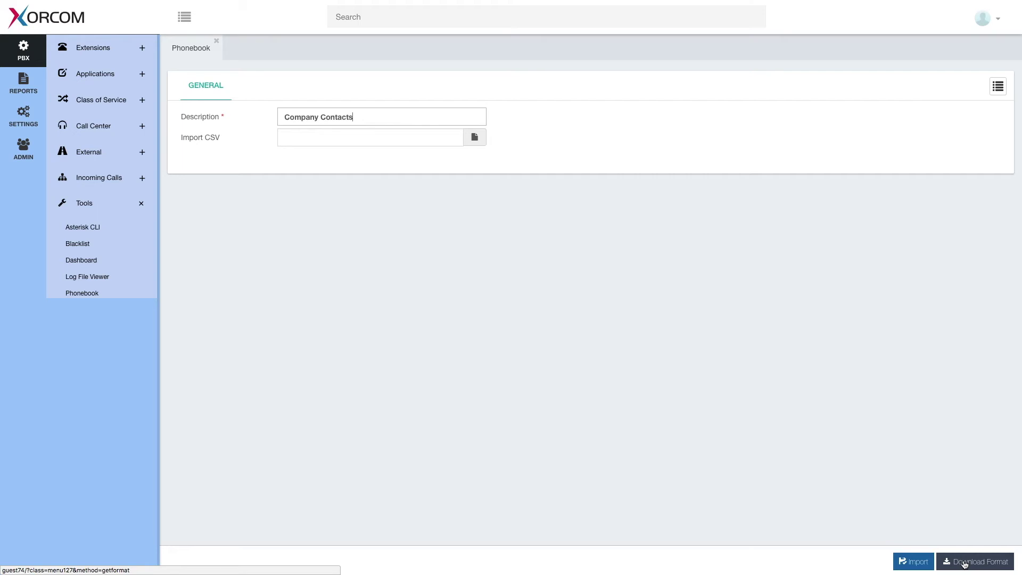
left_click(965, 563)
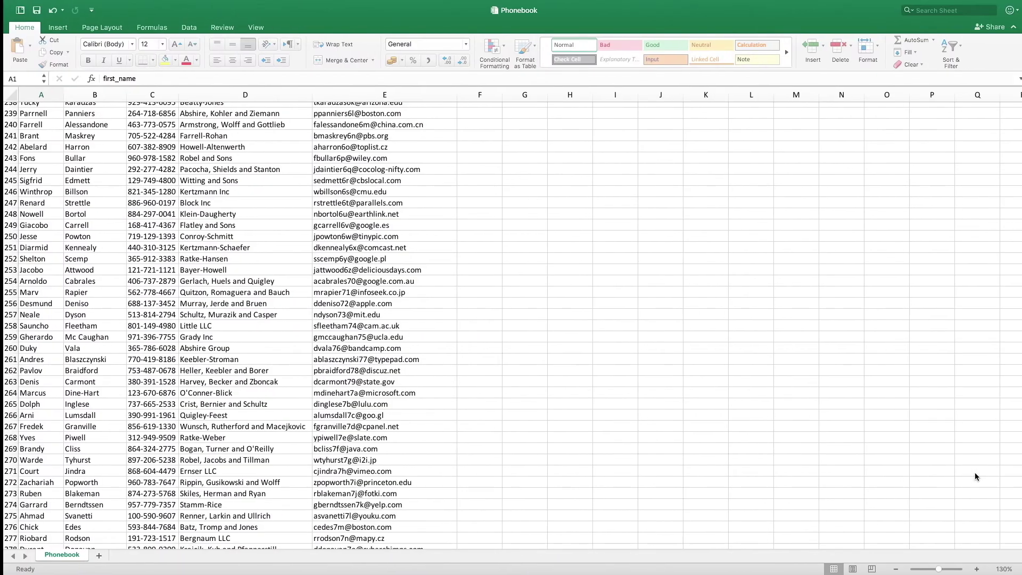
Scroll the Excel Phonebook sheet down to row 1001, then switch back to CompletePBX.
scroll(208, 370, "down", 3)
scroll(208, 370, "down", 8)
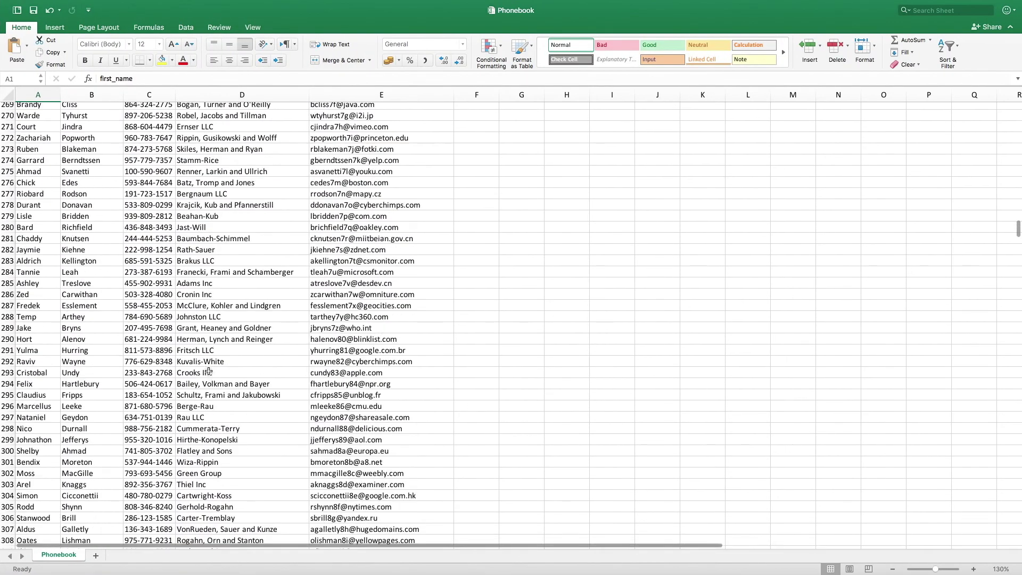
scroll(209, 371, "down", 10)
scroll(209, 371, "down", 15)
scroll(208, 370, "down", 15)
scroll(209, 371, "down", 20)
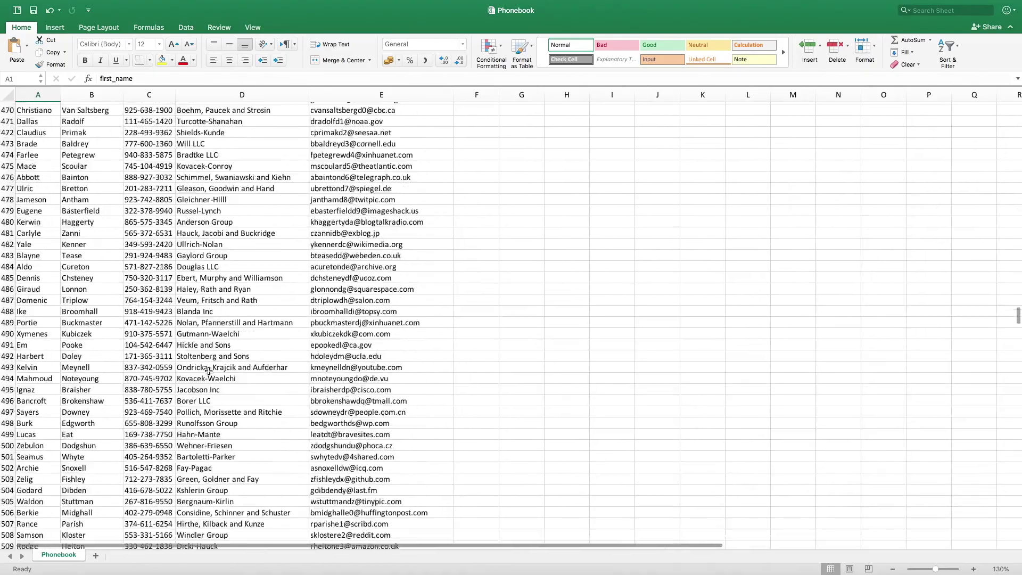
scroll(208, 371, "down", 15)
scroll(209, 371, "down", 15)
scroll(208, 371, "down", 15)
scroll(209, 371, "down", 15)
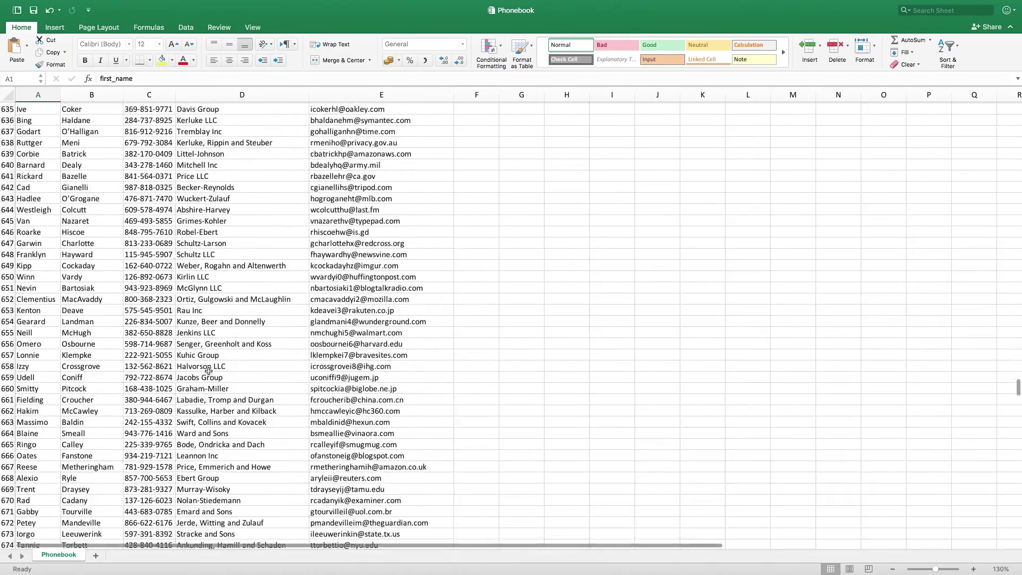
scroll(208, 371, "down", 15)
scroll(208, 370, "down", 15)
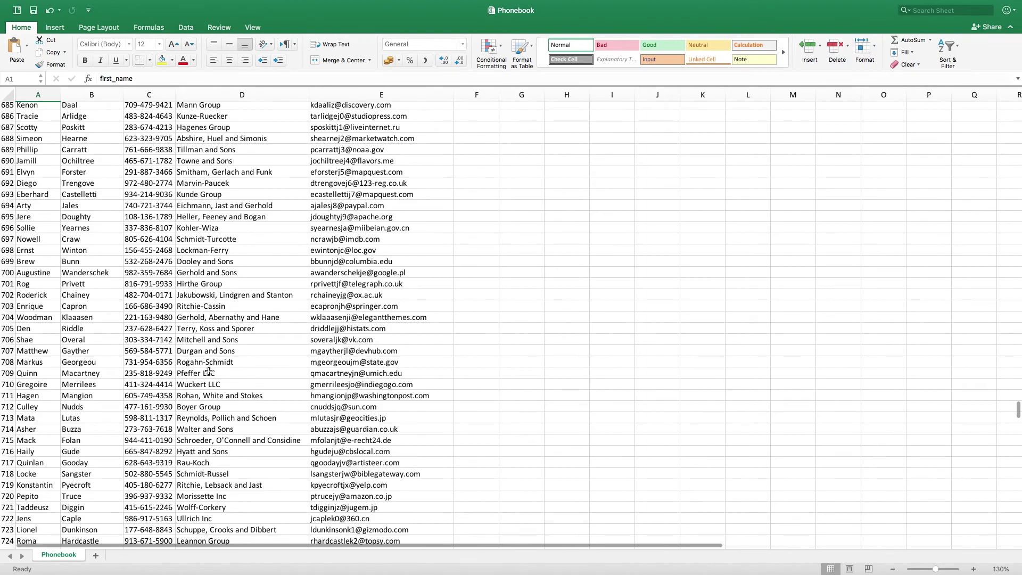
scroll(208, 370, "down", 15)
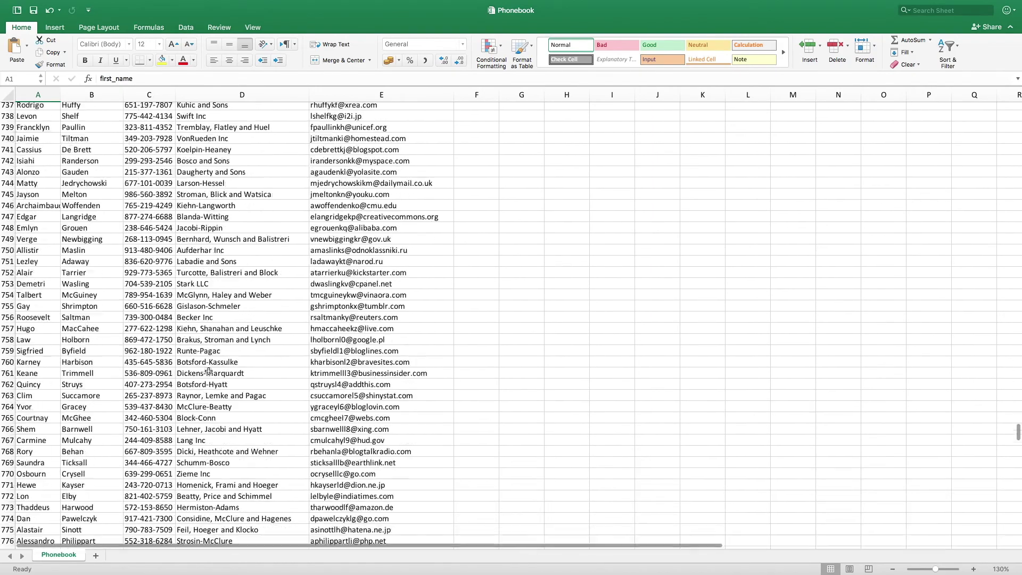
scroll(208, 371, "down", 5)
scroll(208, 371, "down", 5)
scroll(209, 371, "down", 5)
scroll(208, 371, "down", 1)
scroll(208, 371, "down", 10)
scroll(208, 371, "down", 10)
scroll(208, 371, "down", 10)
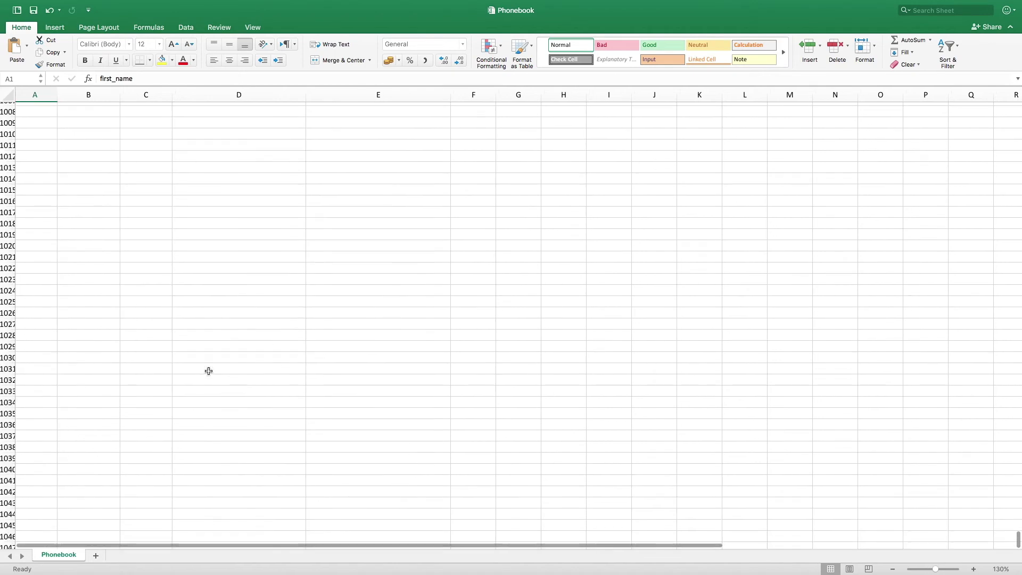
scroll(208, 371, "up", 2)
scroll(209, 371, "up", 2)
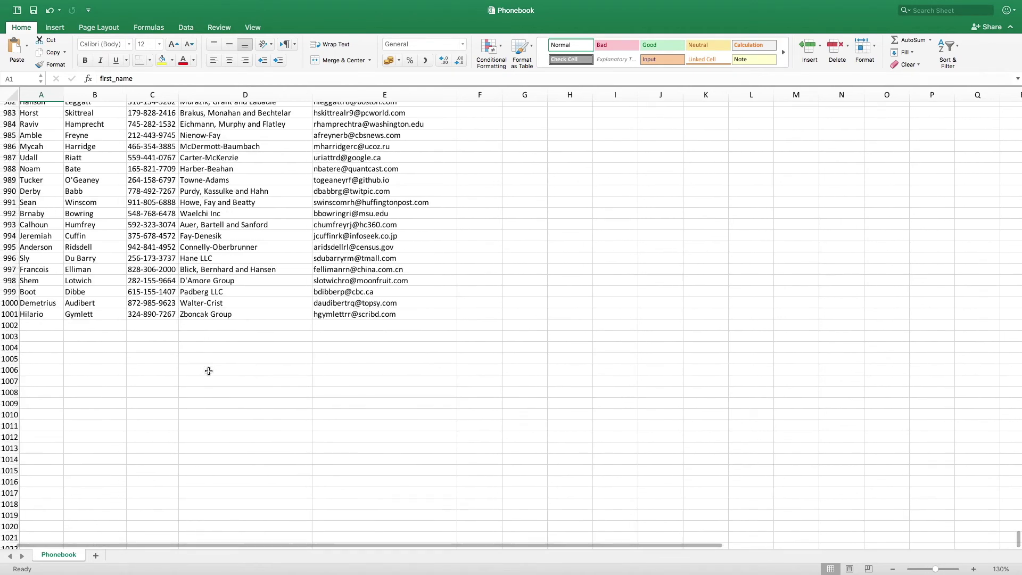
key("ctrl+Left")
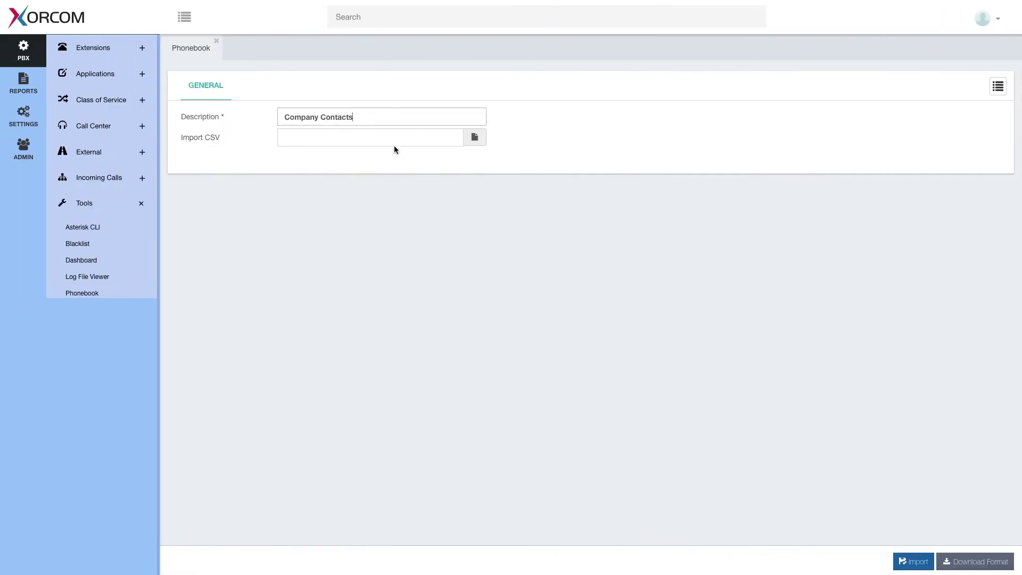
Import Phonebook.csv's 1000 contacts into Company Contacts and show the phonebooks list.
left_click(474, 138)
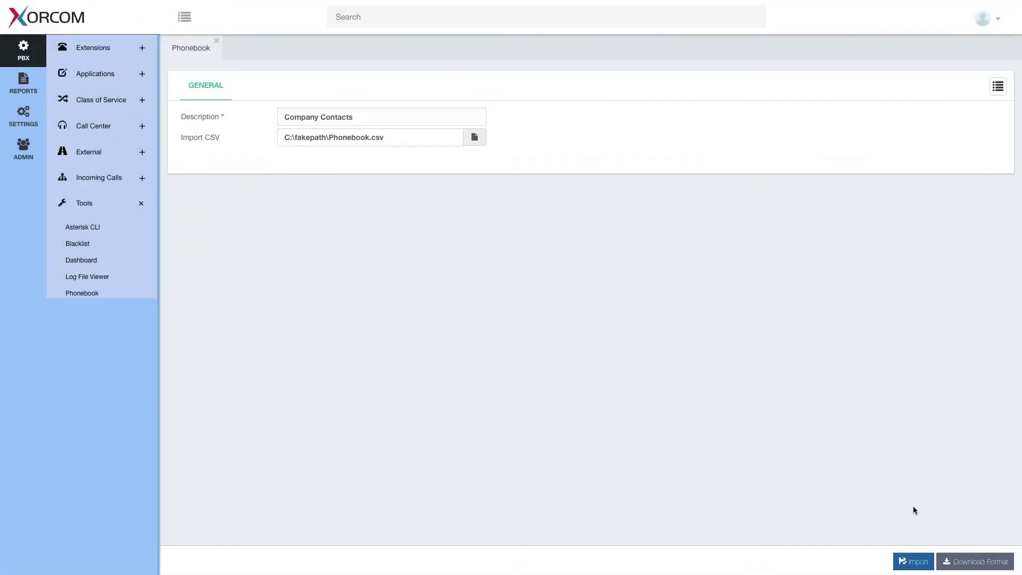
left_click(912, 559)
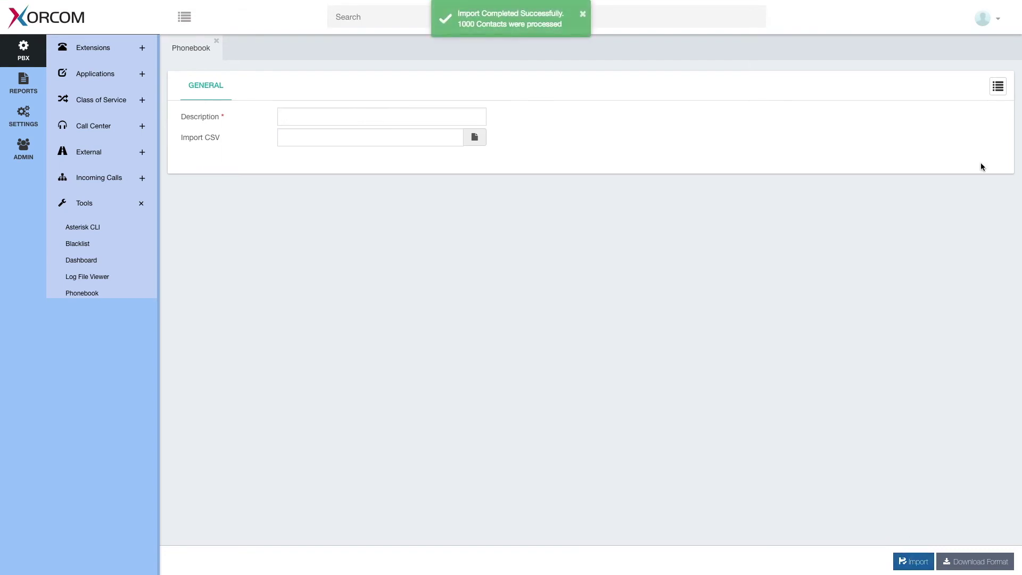
left_click(997, 85)
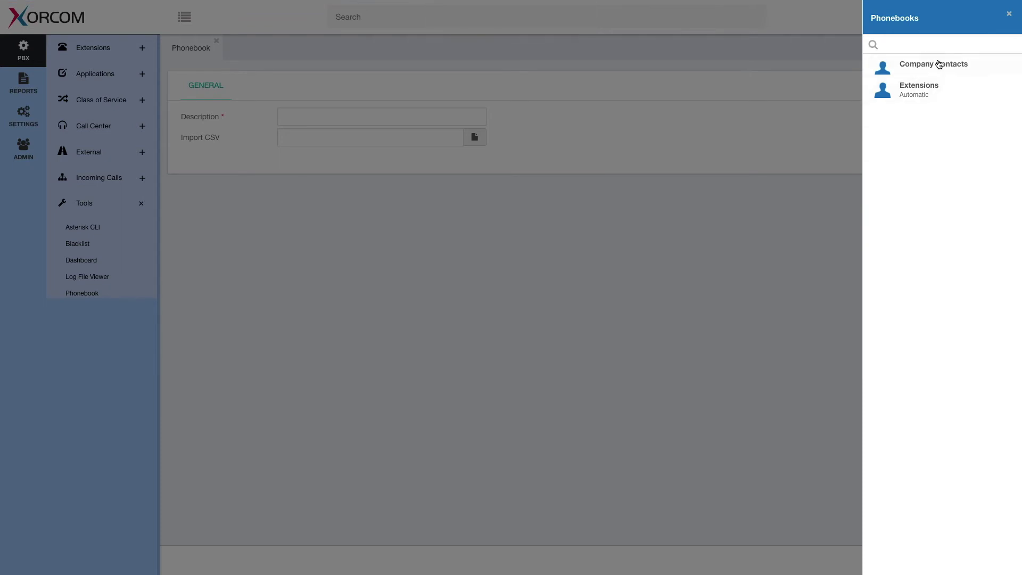
Set the Company Contacts phonebook's brand to Yealink and copy its generated phonebook link.
left_click(939, 64)
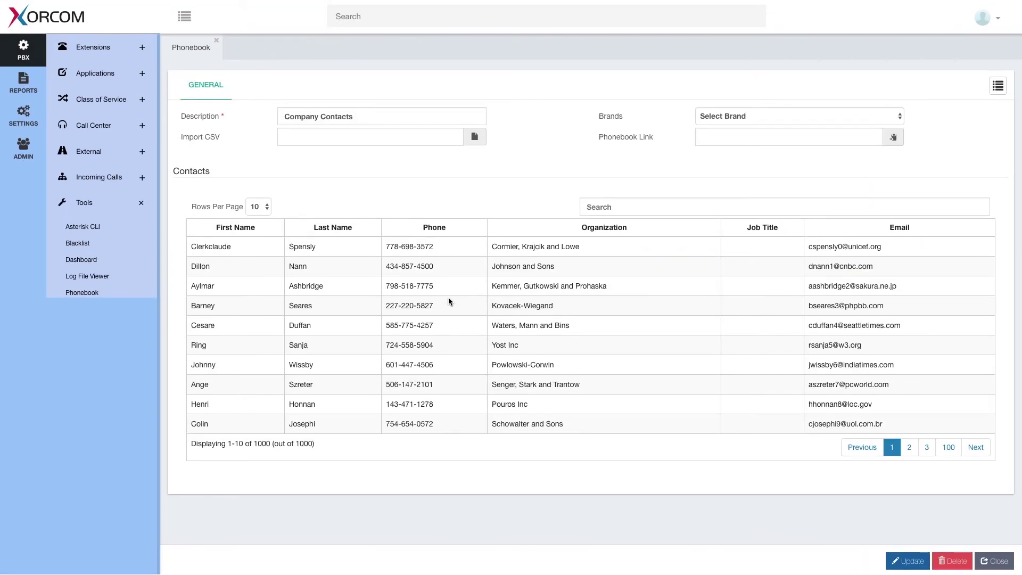
scroll(448, 301, "down", 1)
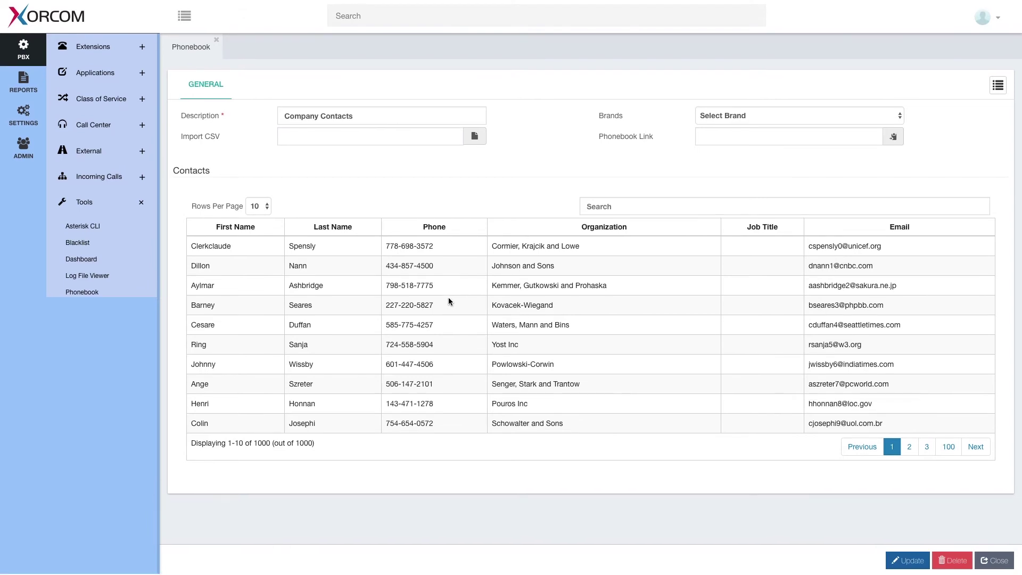
scroll(448, 301, "up", 1)
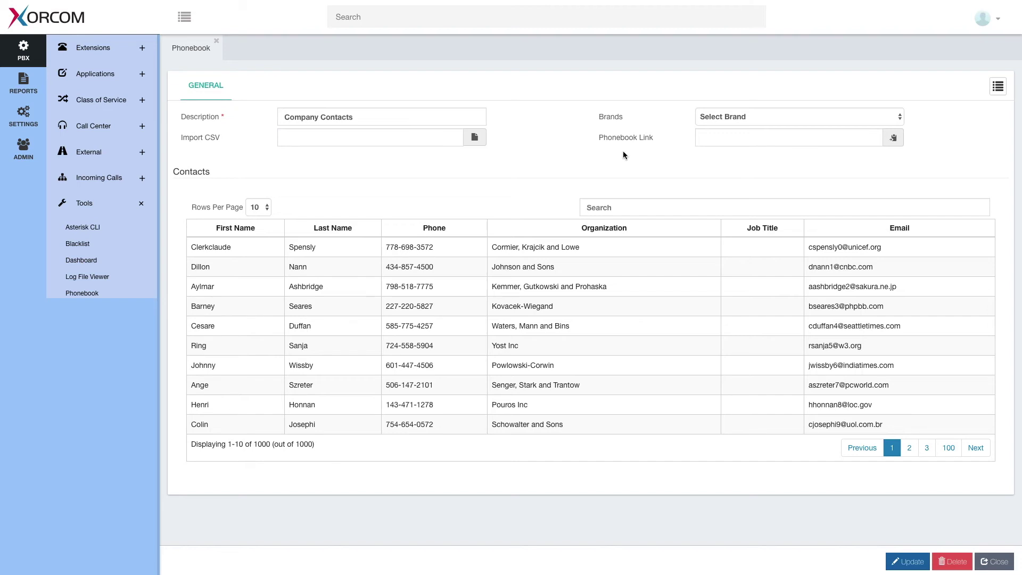
left_click(899, 117)
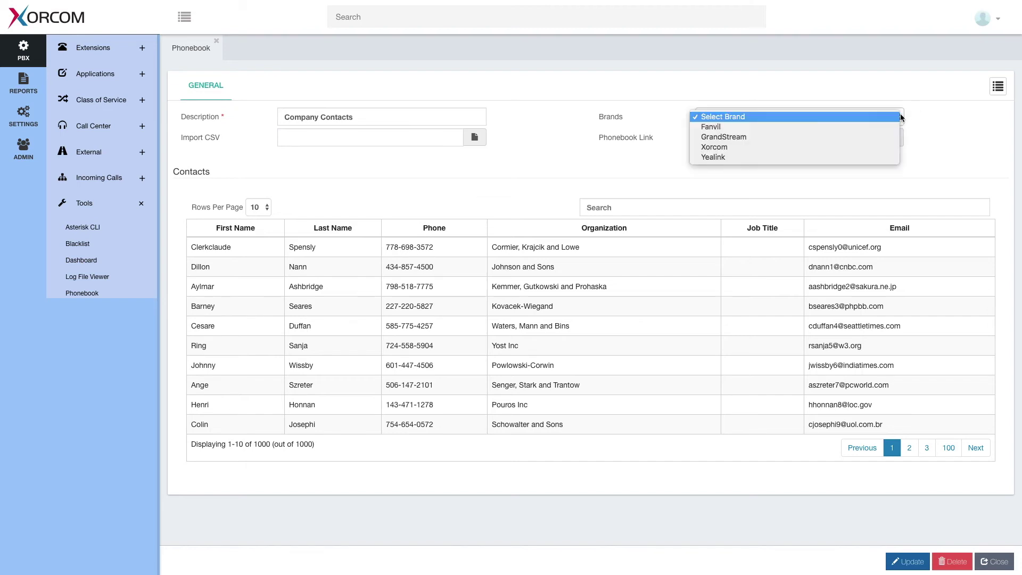
left_click(767, 156)
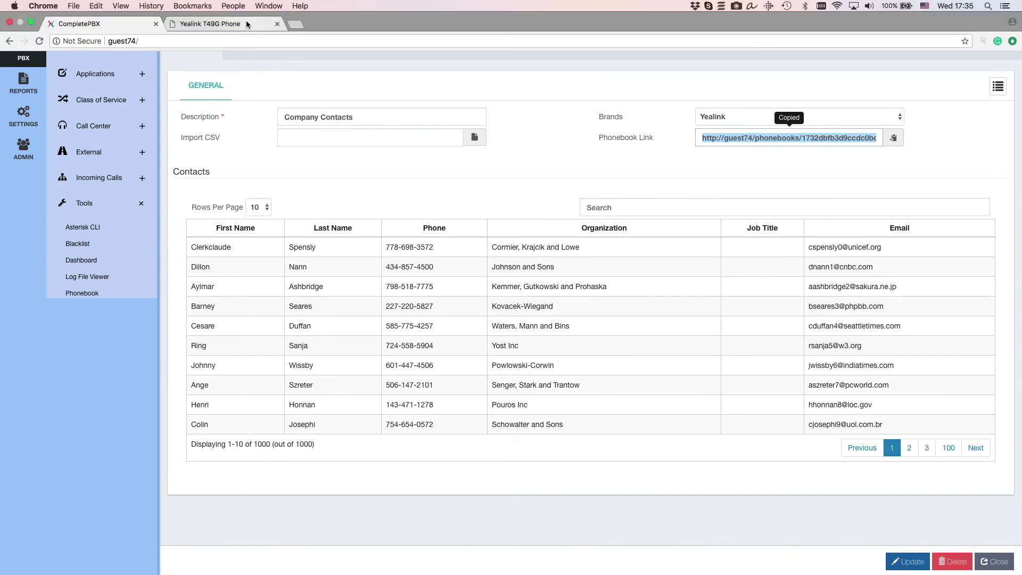
On the Yealink page, save the copied link as remote phone book 2, 'Company Contacts'.
left_click(246, 21)
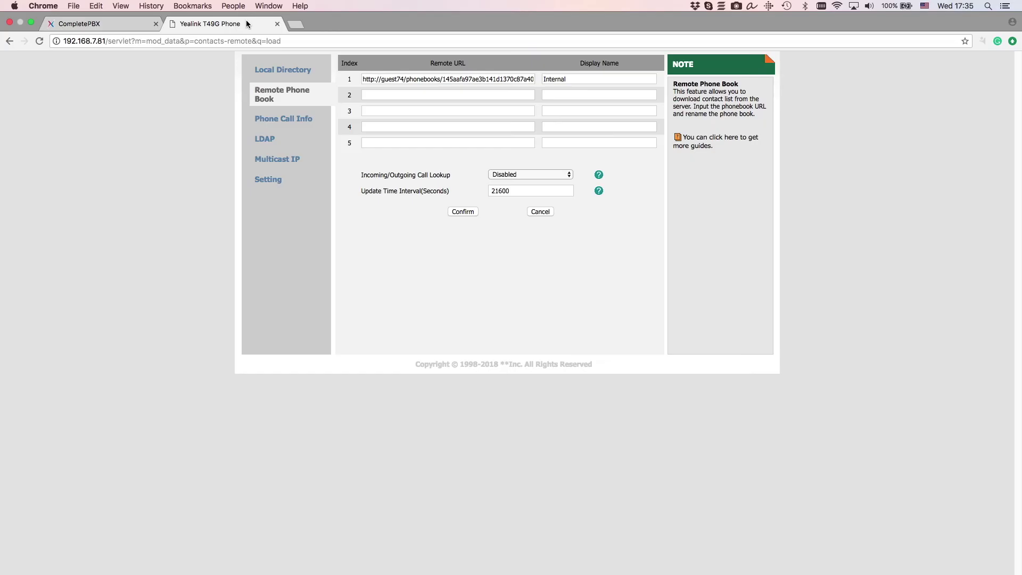
left_click(472, 94)
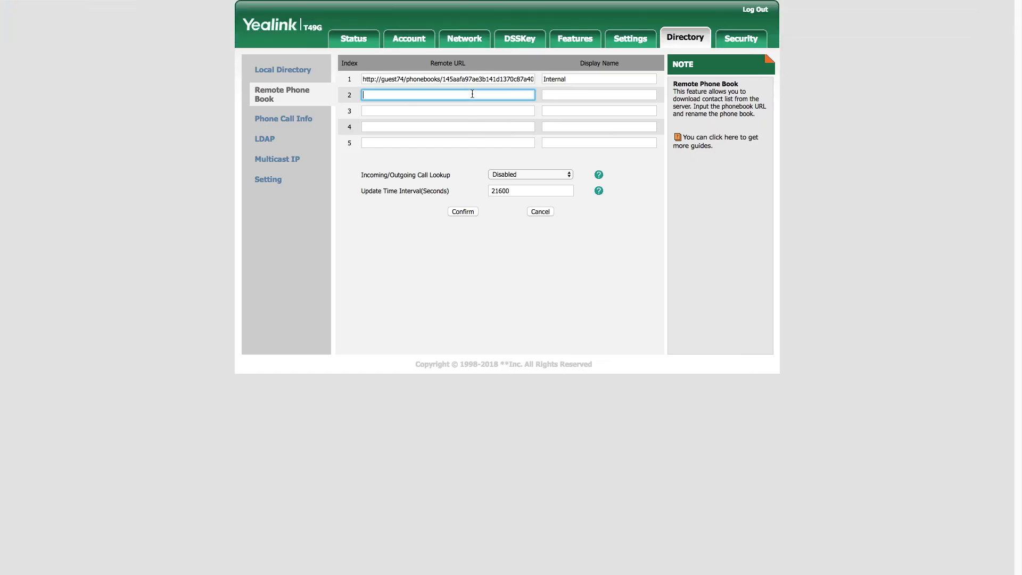
key("ctrl+v")
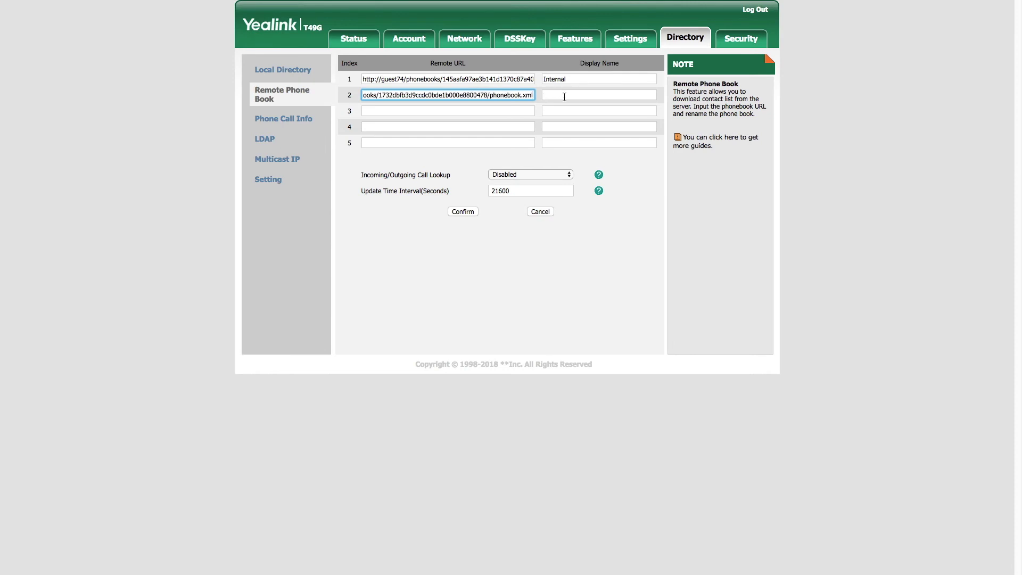
left_click(564, 96)
type("Comap")
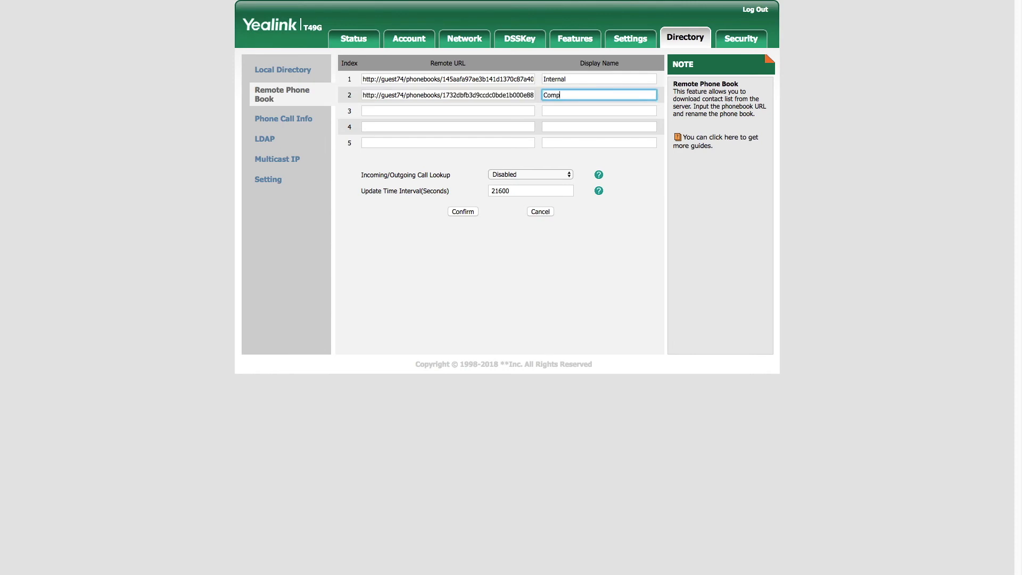
type("an")
type(" Con")
type("tacts")
left_click(461, 213)
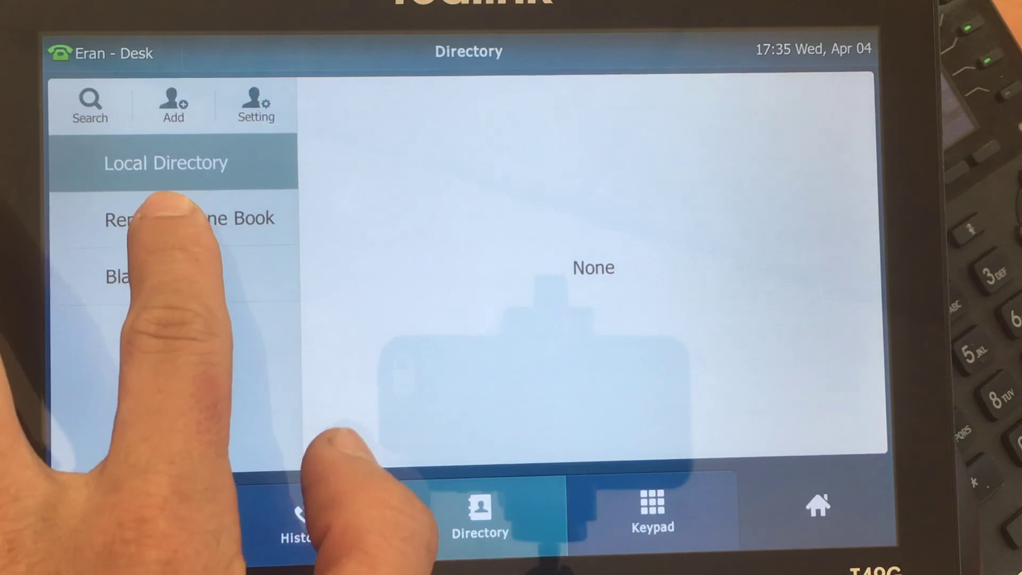
Open Company Contacts on the phone and scroll its 1000 contacts, jumping to W and Z.
left_click(165, 218)
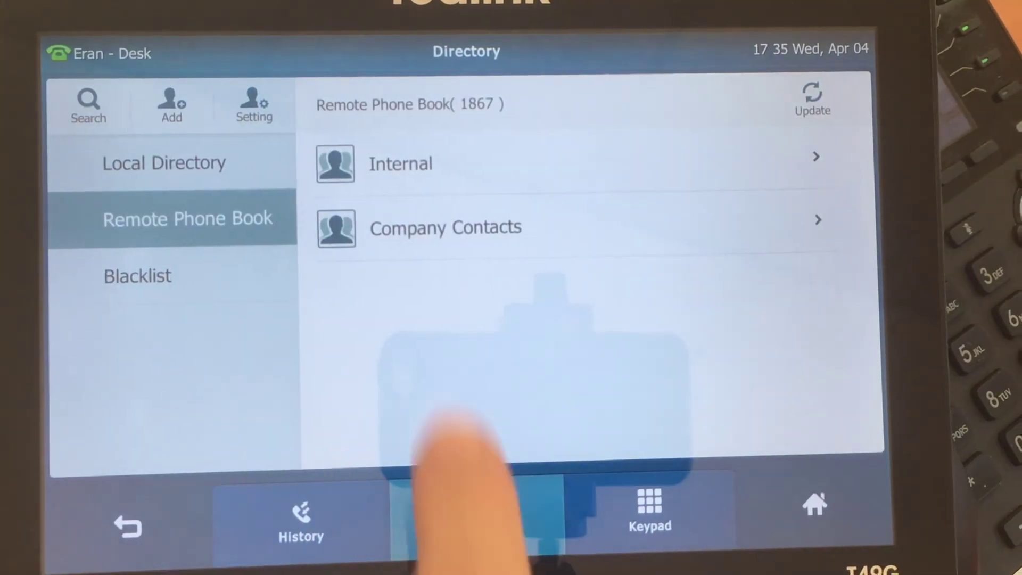
left_click(421, 229)
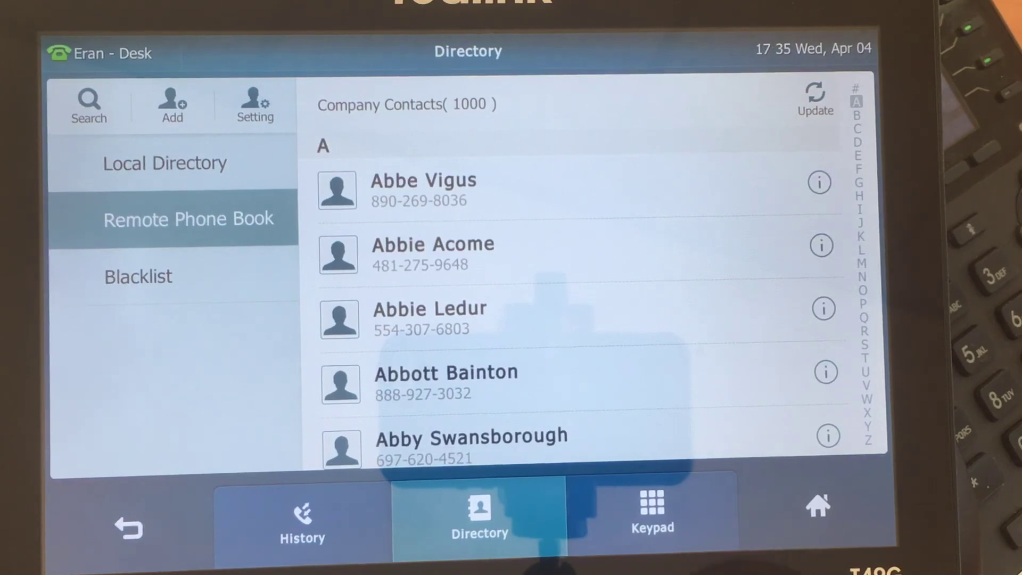
left_click_drag(452, 332, 263, 160)
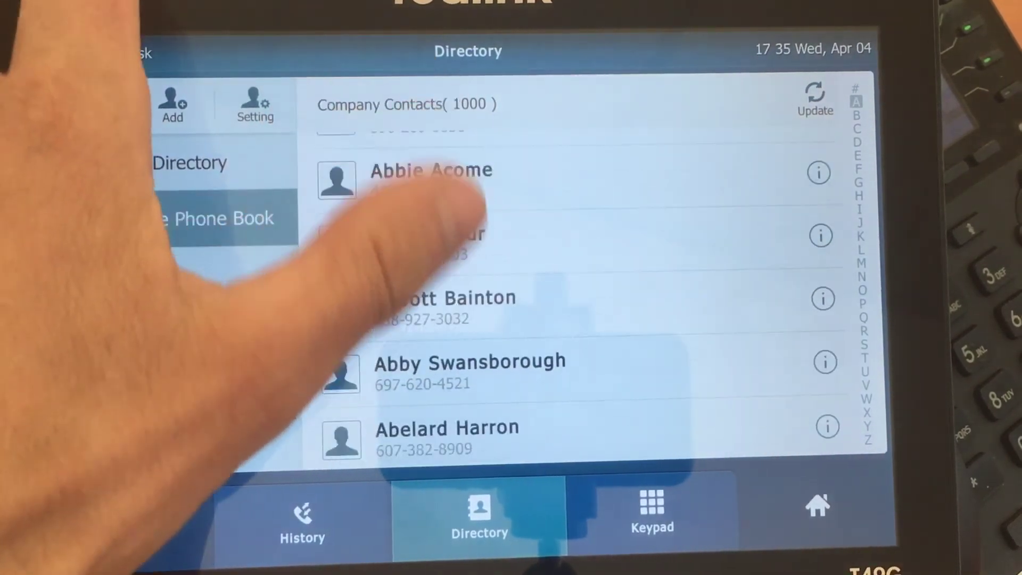
left_click_drag(526, 335, 340, 107)
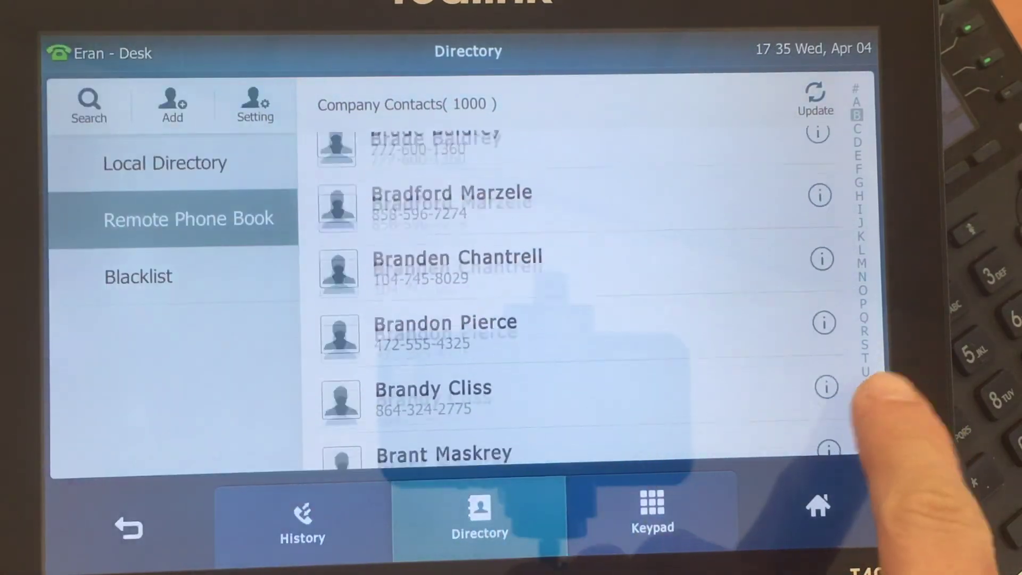
left_click_drag(866, 412, 866, 398)
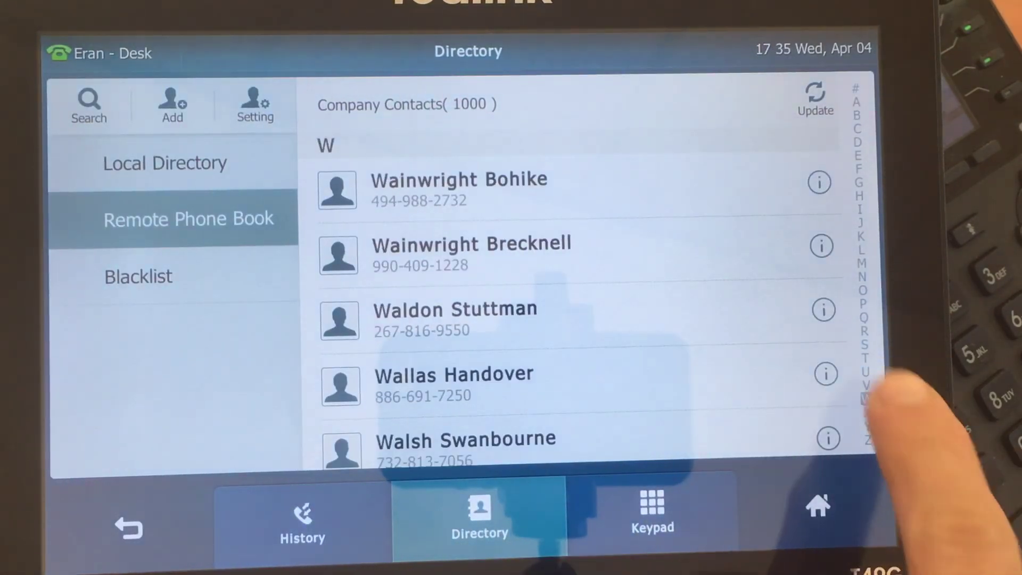
left_click_drag(864, 358, 868, 439)
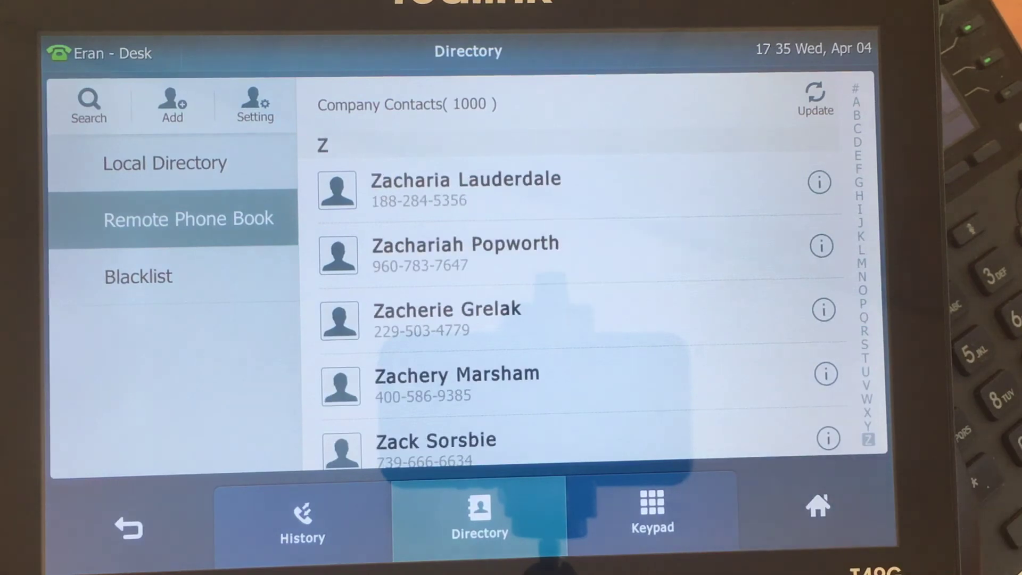